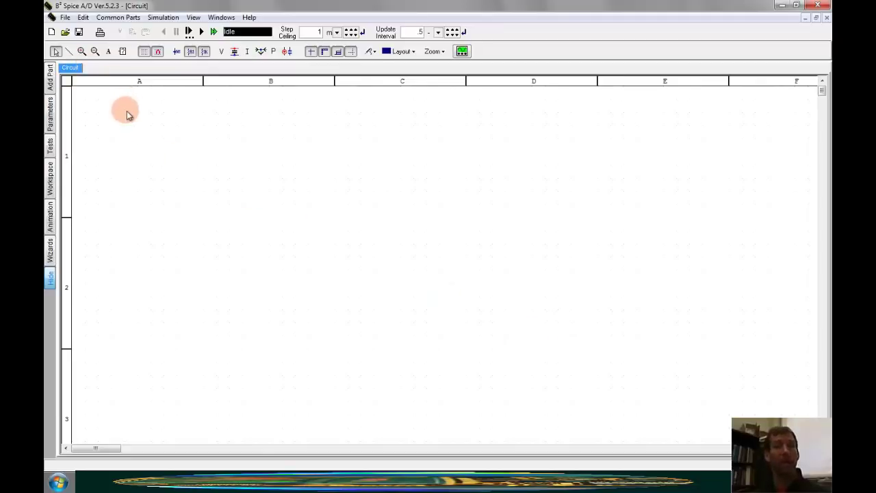
Open the part chooser and filter the device database by the name 741
{"action": "left_click", "coordinate": [117, 18]}
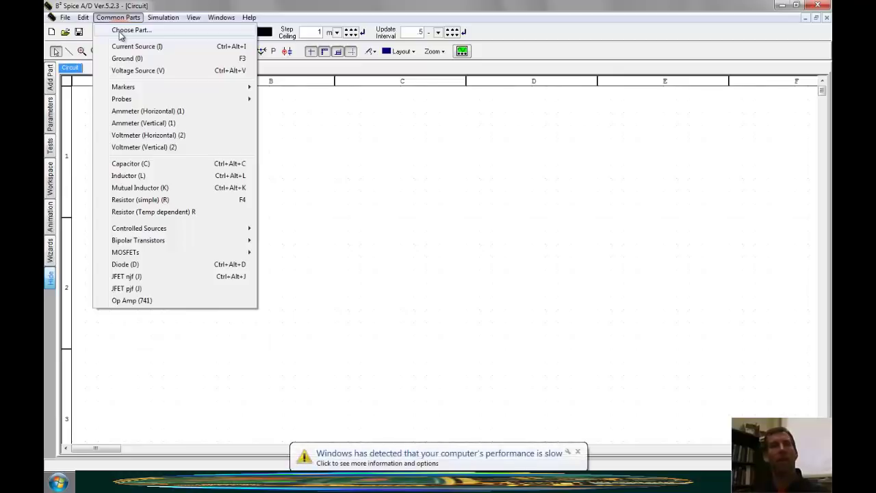
{"action": "left_click", "coordinate": [119, 31]}
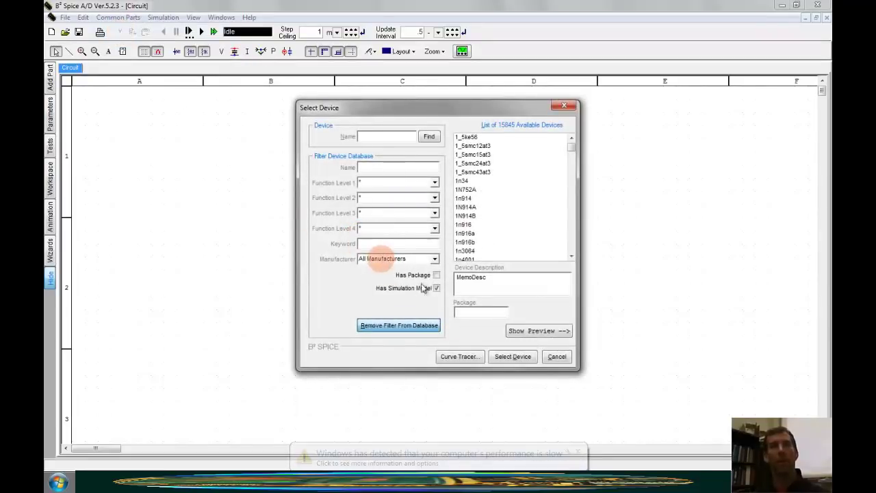
{"action": "left_click", "coordinate": [382, 168]}
{"action": "type", "text": "74"}
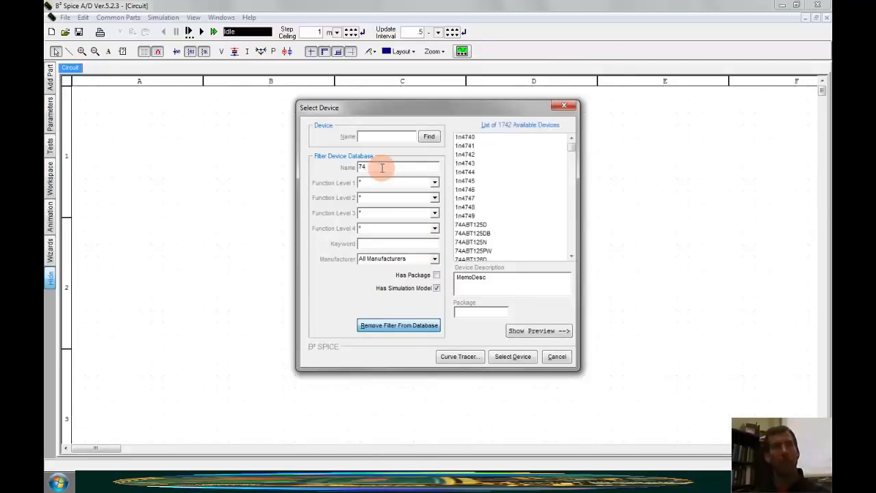
{"action": "type", "text": "1"}
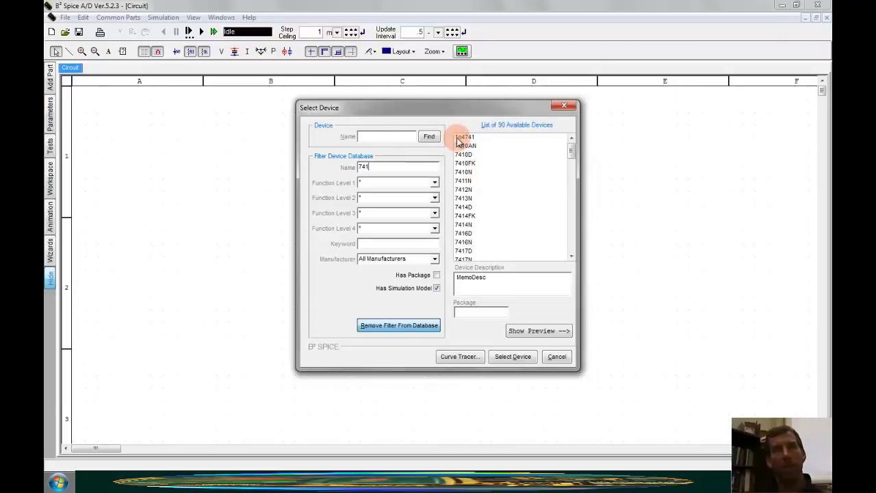
{"action": "left_click_drag", "start_coordinate": [571, 152], "coordinate": [571, 243]}
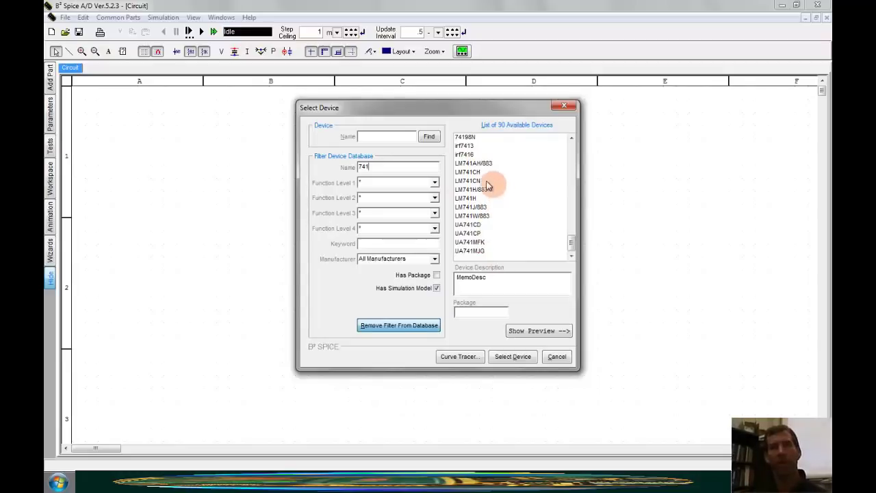
Choose the LM741CN operational amplifier in the DIP-8 package and place it in the middle of the schematic
{"action": "left_click", "coordinate": [470, 166]}
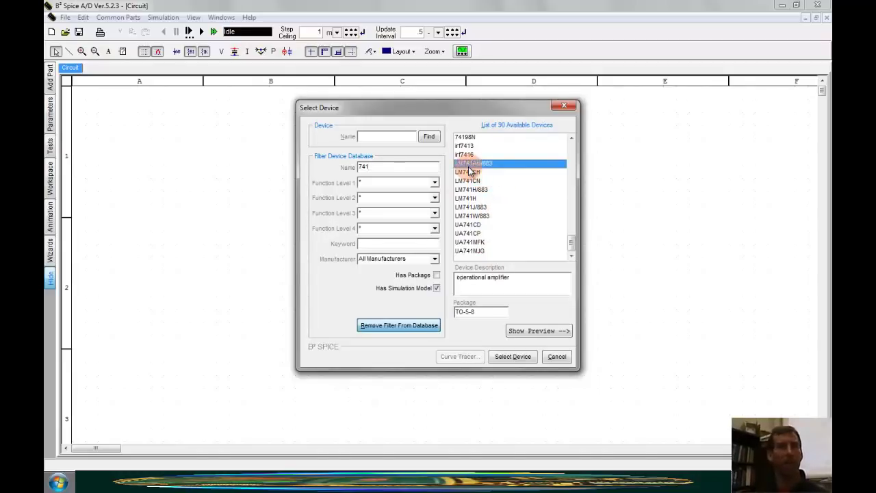
{"action": "left_click", "coordinate": [460, 312]}
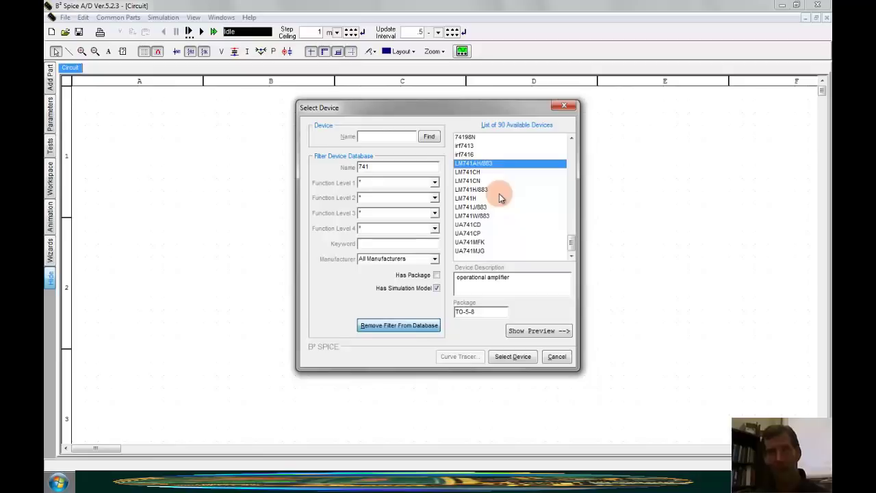
{"action": "left_click", "coordinate": [480, 182]}
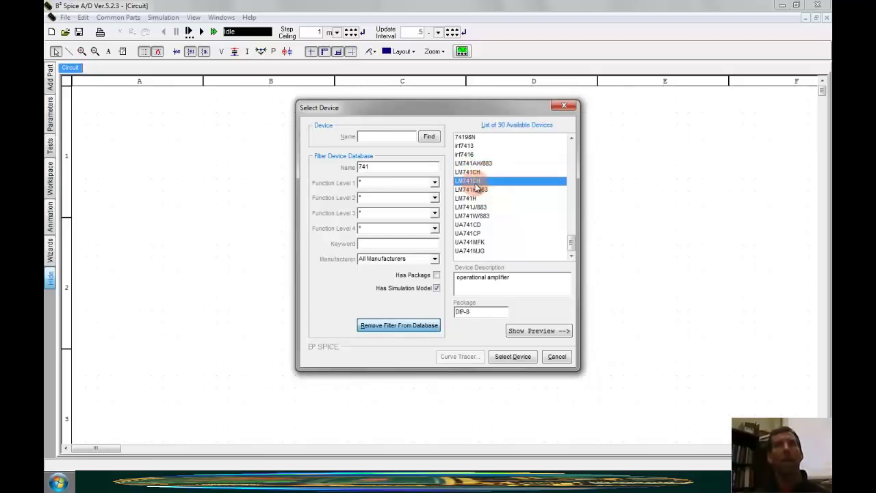
{"action": "left_click", "coordinate": [478, 172]}
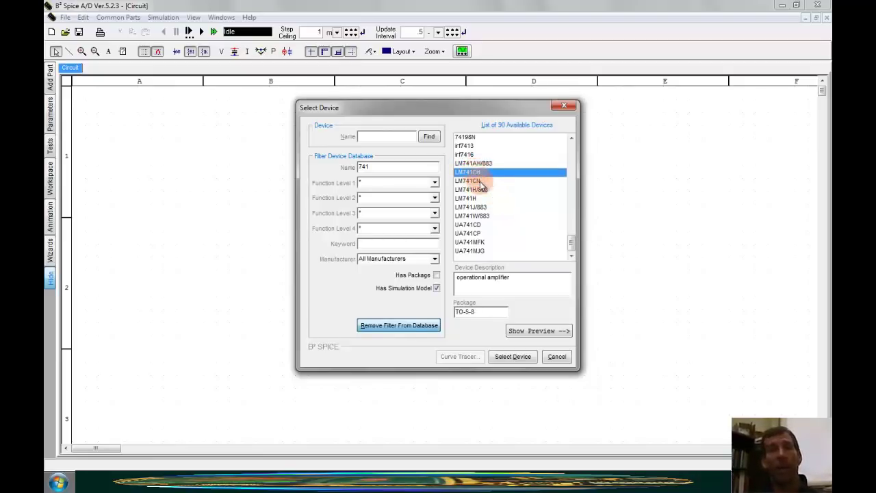
{"action": "left_click", "coordinate": [480, 181]}
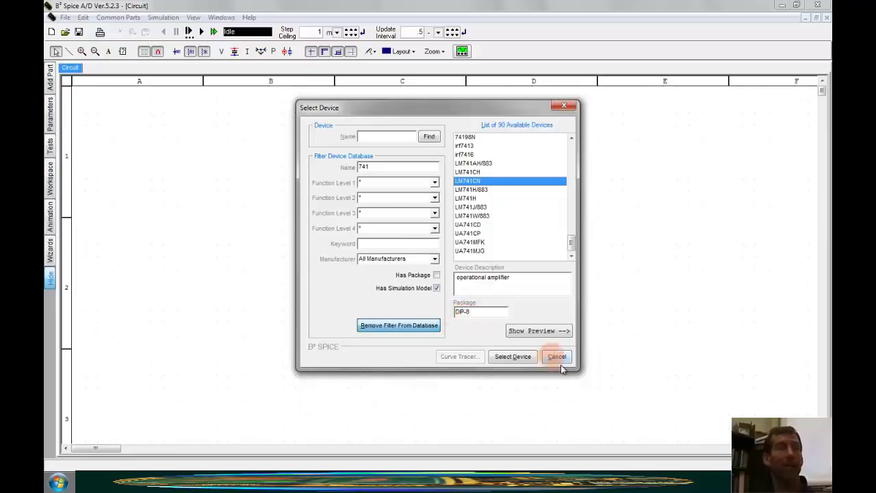
{"action": "left_click", "coordinate": [520, 360]}
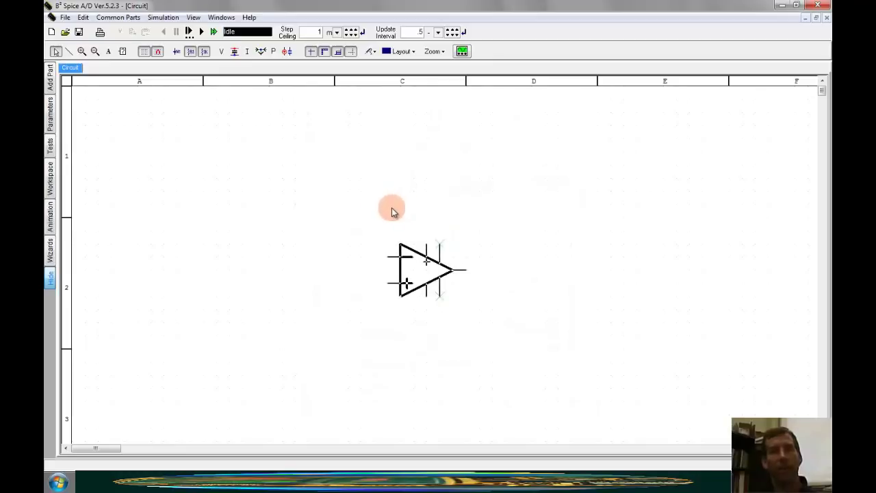
{"action": "left_click", "coordinate": [392, 211]}
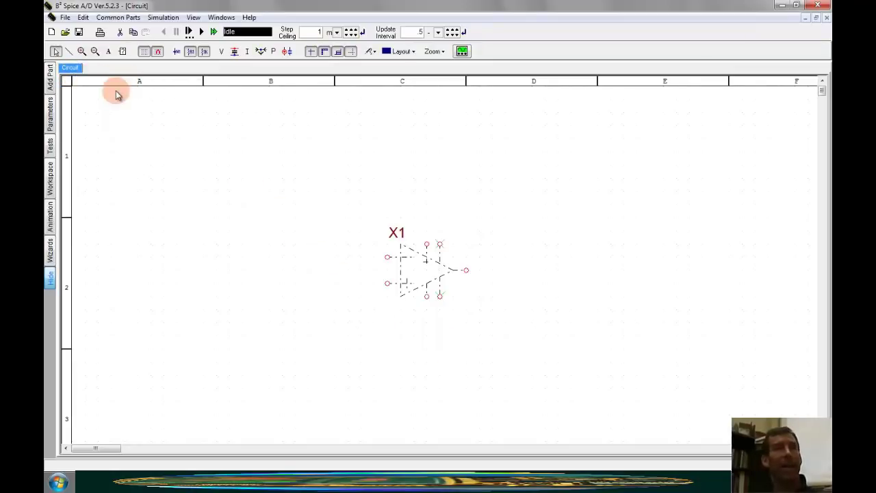
Place two battery voltage sources, one above the other, on the output side of the op amp
{"action": "left_click", "coordinate": [49, 86]}
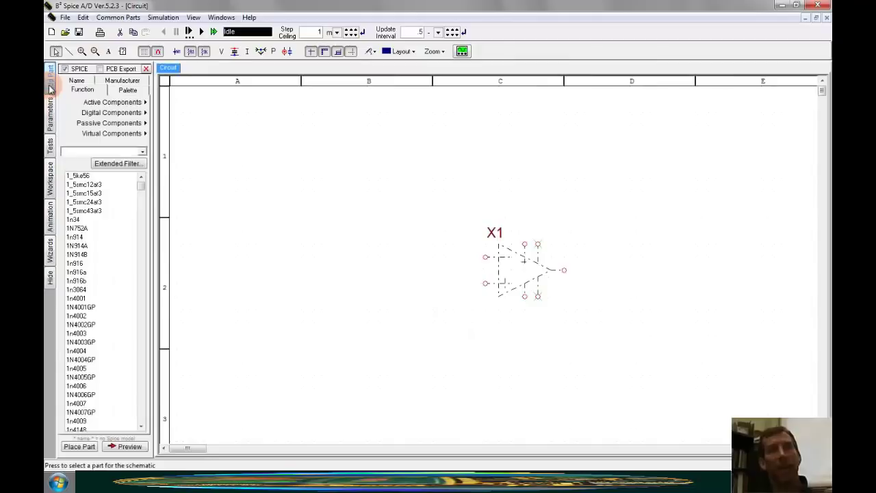
{"action": "left_click", "coordinate": [112, 134]}
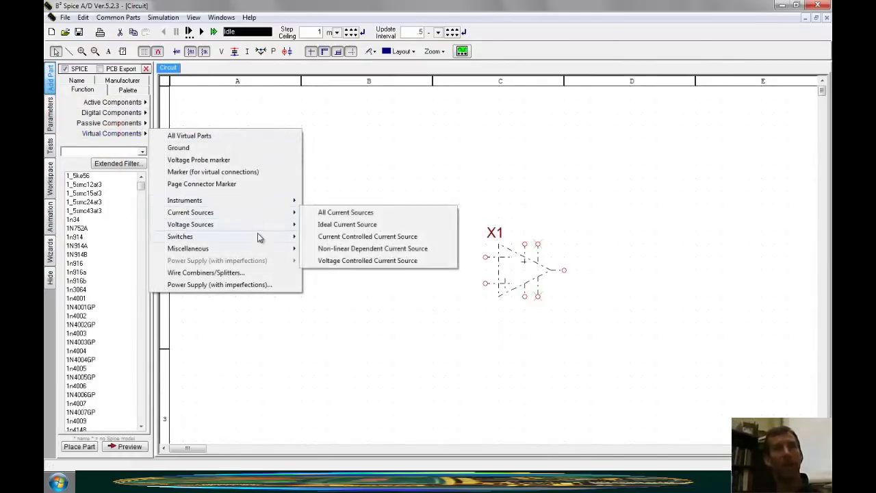
{"action": "mouse_move", "coordinate": [257, 233]}
{"action": "left_click", "coordinate": [320, 237]}
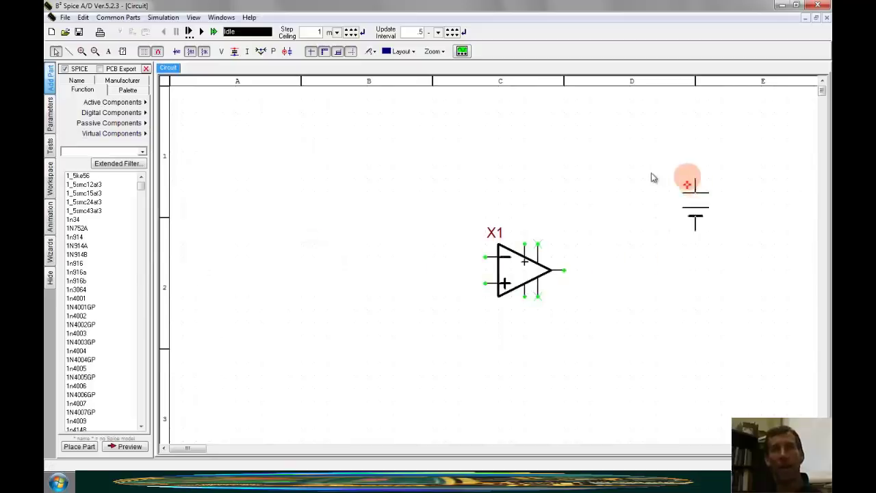
{"action": "left_click", "coordinate": [650, 220]}
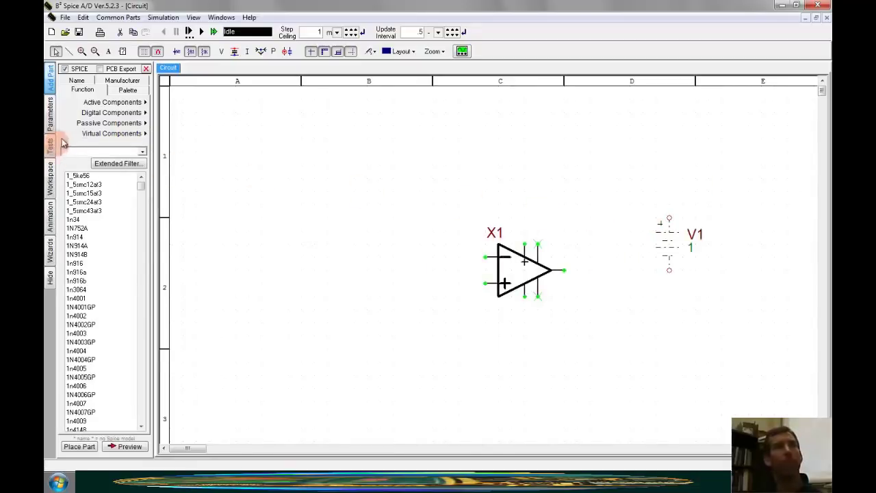
{"action": "left_click", "coordinate": [102, 133]}
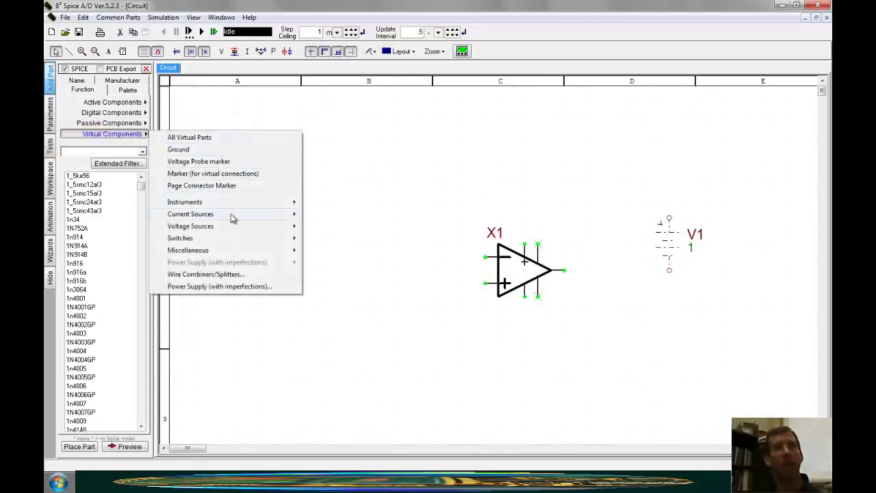
{"action": "mouse_move", "coordinate": [212, 226]}
{"action": "left_click", "coordinate": [329, 238]}
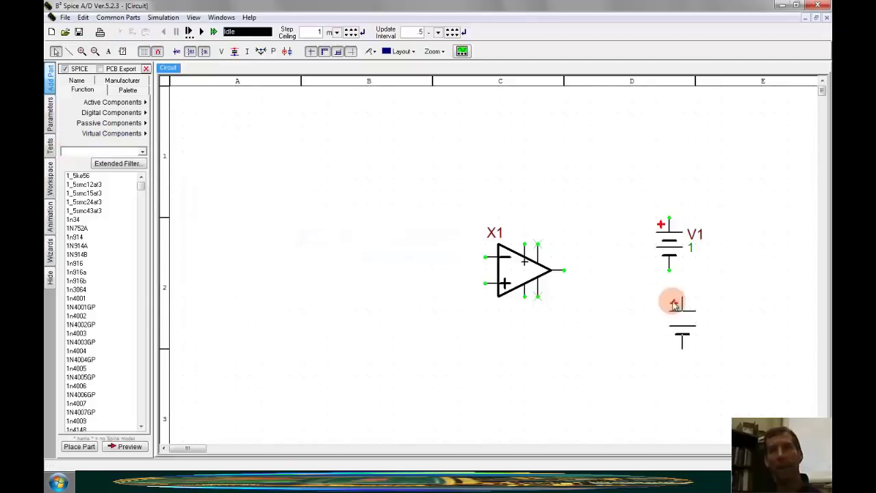
{"action": "left_click", "coordinate": [667, 301]}
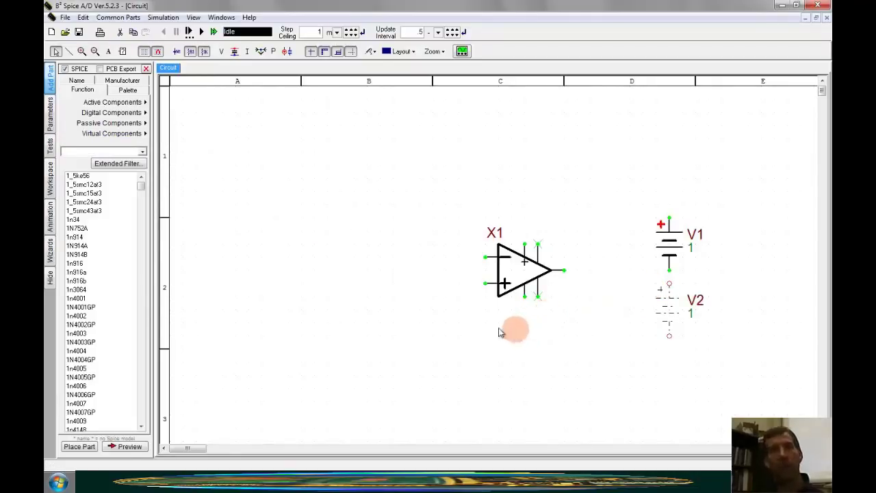
Move battery V1 up to widen the gap above V2, and place a ground symbol beside the batteries
{"action": "left_click_drag", "start_coordinate": [669, 243], "coordinate": [668, 225]}
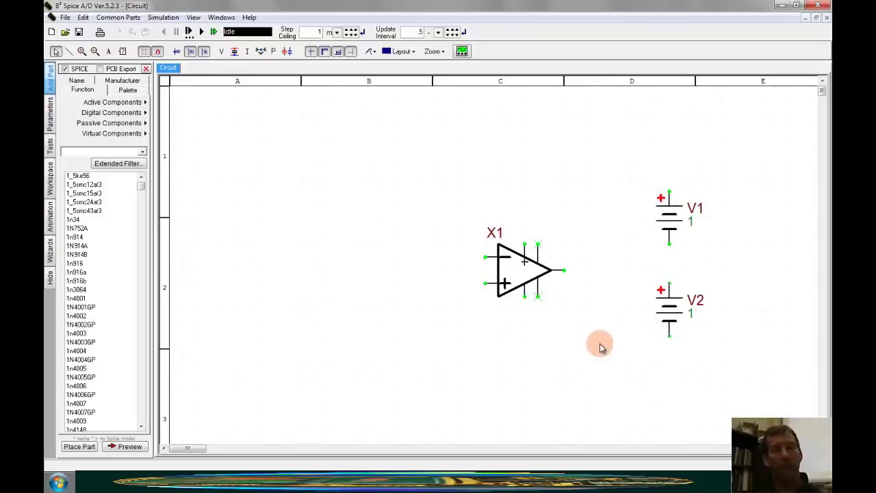
{"action": "key", "text": "ctrl+g"}
{"action": "left_click", "coordinate": [740, 274]}
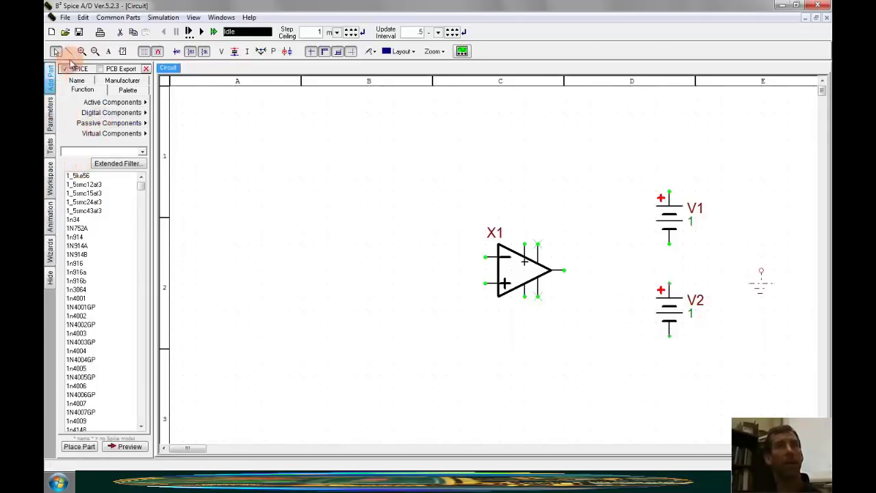
Wire the op amp's supply pins to V1's positive and V2's negative terminals, and connect the batteries' shared midpoint to ground
{"action": "left_click", "coordinate": [68, 51]}
{"action": "left_click_drag", "start_coordinate": [529, 243], "coordinate": [671, 180]}
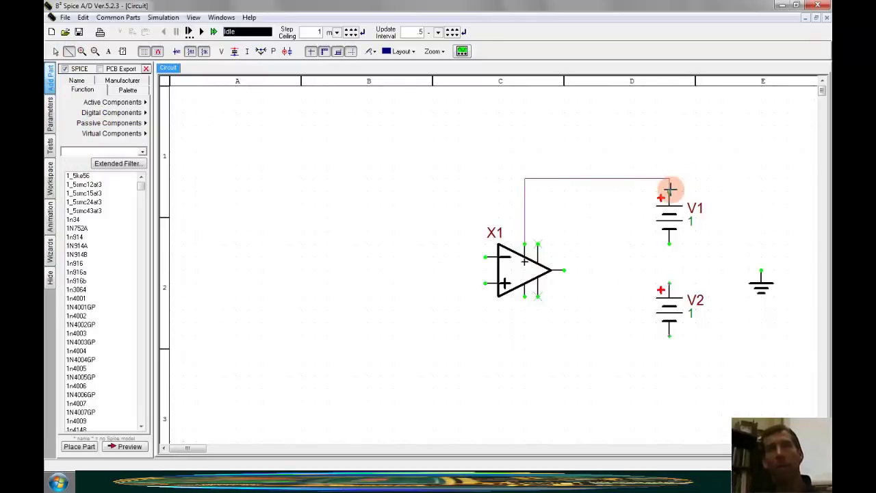
{"action": "mouse_move", "coordinate": [521, 297]}
{"action": "left_mouse_down"}
{"action": "mouse_move", "coordinate": [524, 354]}
{"action": "mouse_move", "coordinate": [525, 345]}
{"action": "mouse_move", "coordinate": [686, 354]}
{"action": "mouse_move", "coordinate": [669, 336]}
{"action": "left_mouse_up"}
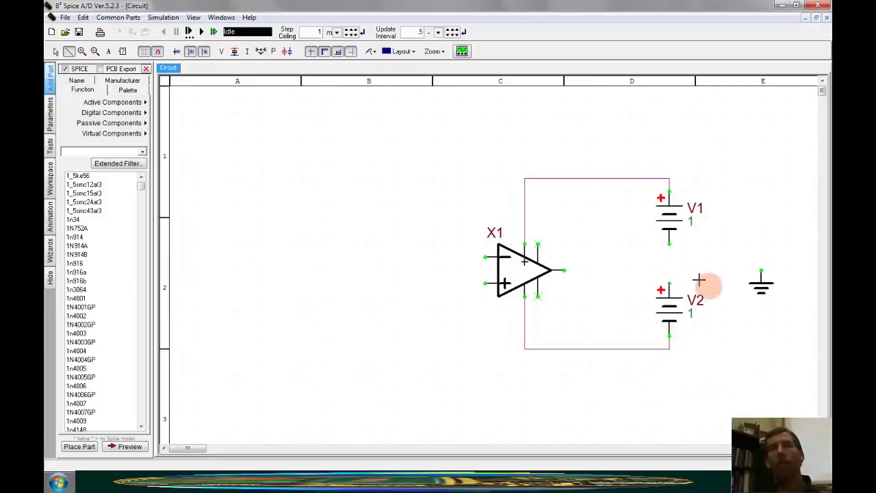
{"action": "left_click_drag", "start_coordinate": [670, 283], "coordinate": [670, 244]}
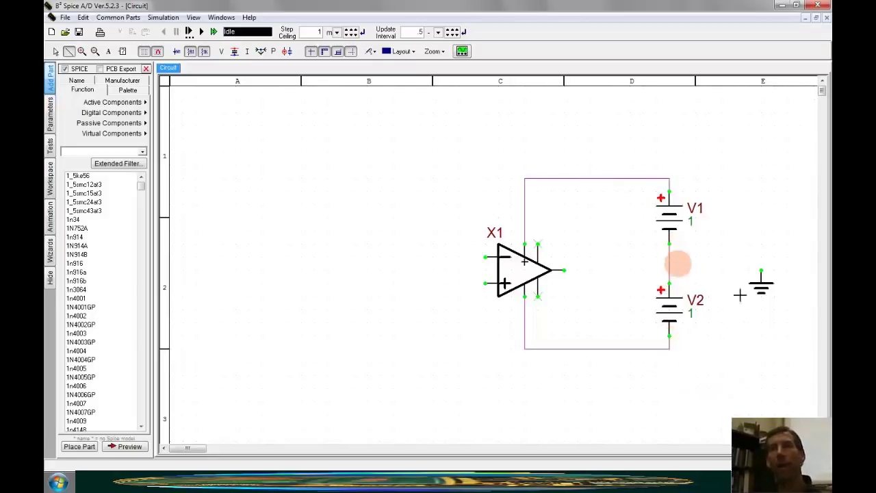
{"action": "left_click_drag", "start_coordinate": [761, 271], "coordinate": [670, 271]}
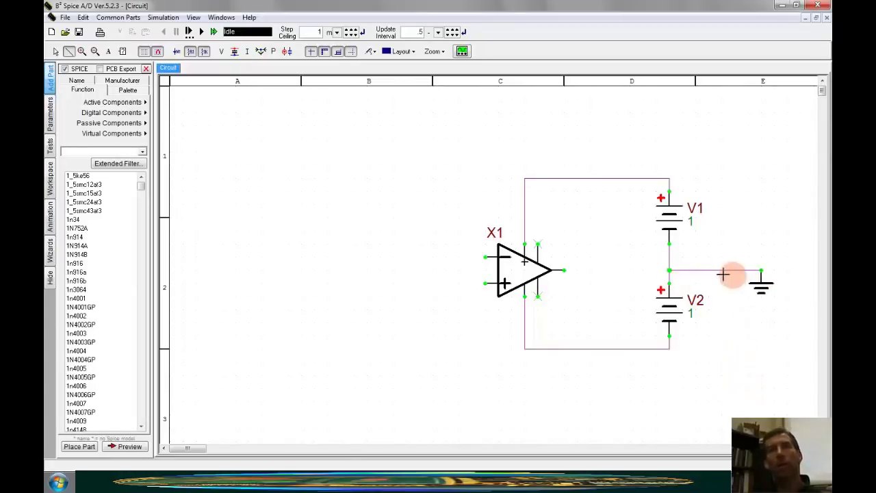
Shift the horizontal ground wire slightly up so it meets the battery midpoint between V1 and V2
{"action": "left_click", "coordinate": [55, 52]}
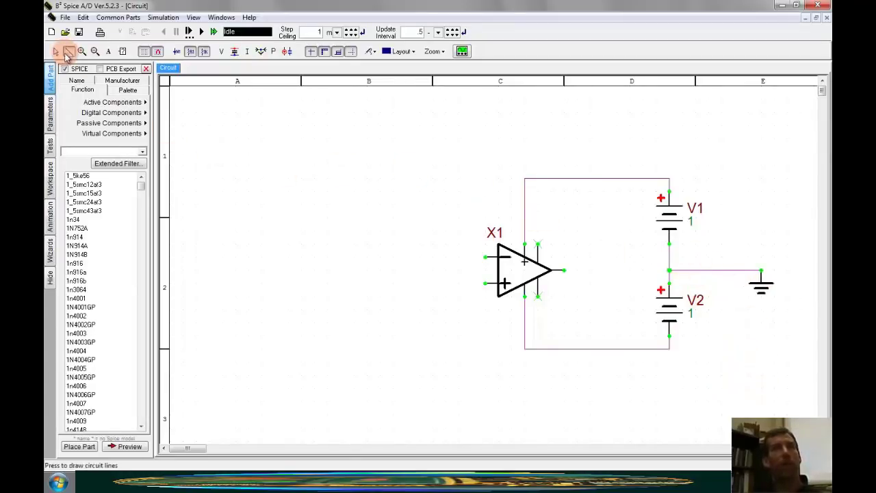
{"action": "left_click", "coordinate": [719, 269]}
{"action": "key", "text": "Delete"}
{"action": "key", "text": "ctrl+z"}
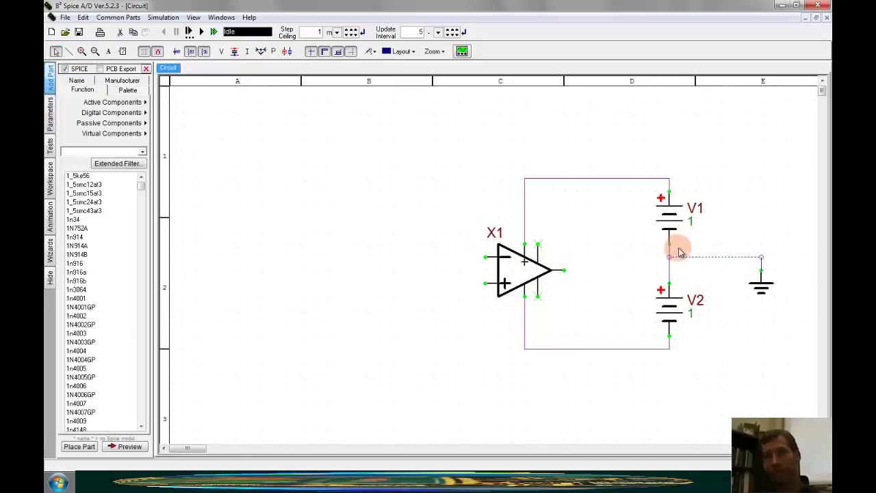
{"action": "left_click", "coordinate": [726, 306]}
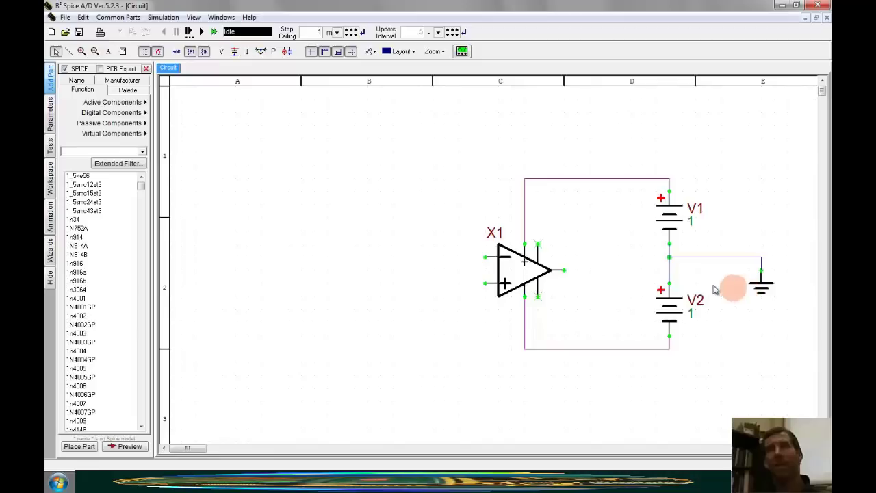
Set the voltage of both batteries, V1 and V2, to 10 V
{"action": "double_click", "coordinate": [692, 223]}
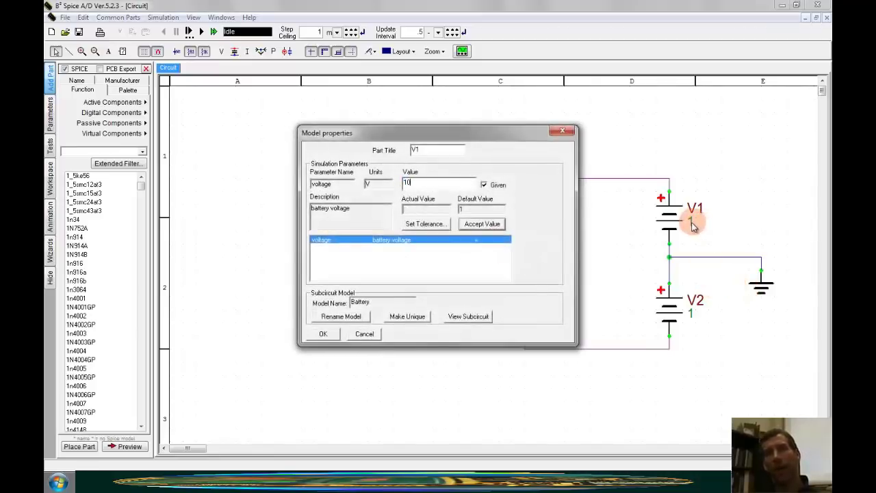
{"action": "left_click", "coordinate": [323, 333]}
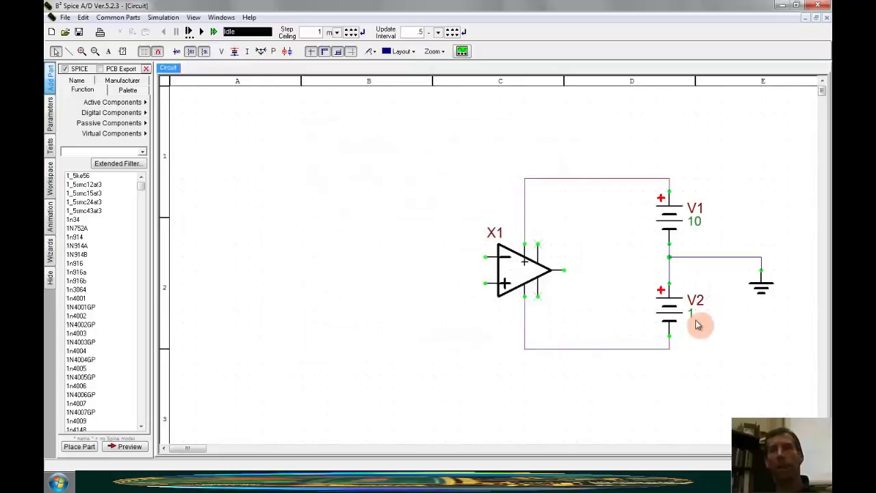
{"action": "double_click", "coordinate": [691, 314]}
{"action": "type", "text": "0"}
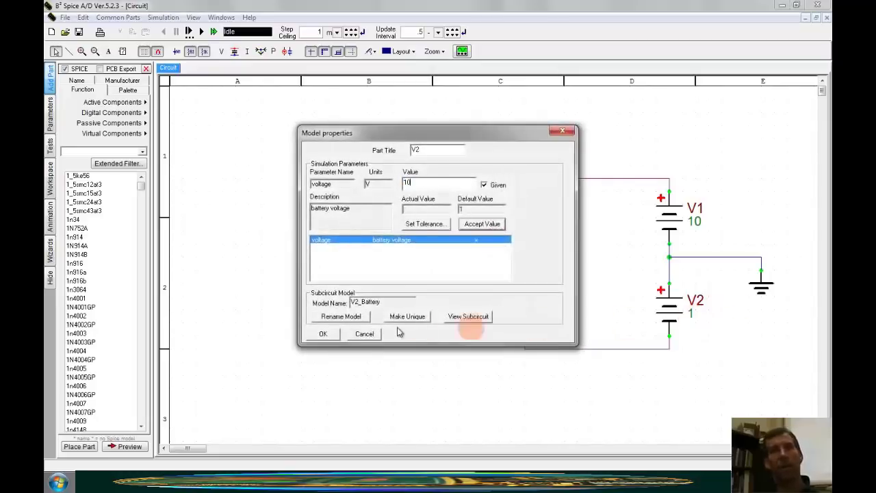
{"action": "left_click", "coordinate": [323, 333]}
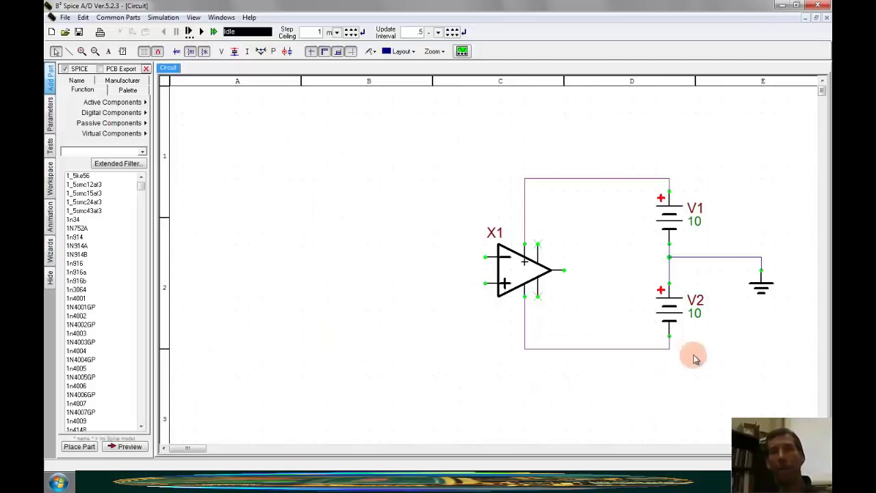
{"action": "left_click", "coordinate": [655, 180]}
{"action": "left_click", "coordinate": [611, 350]}
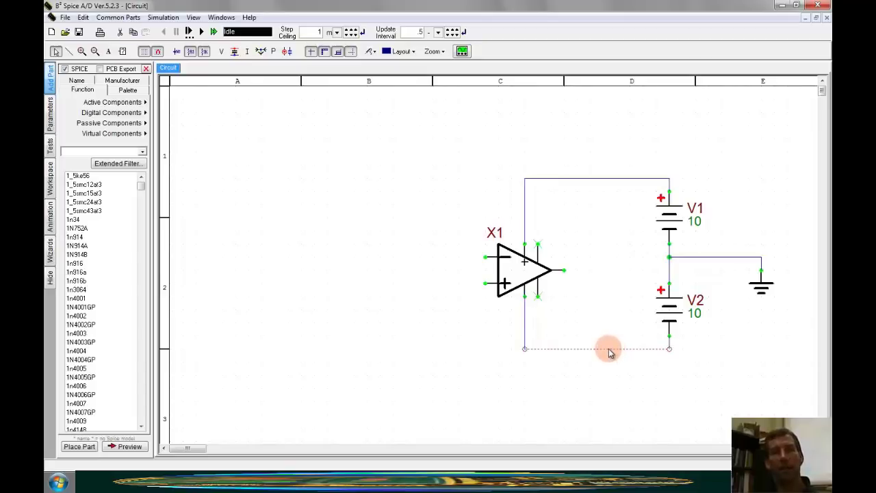
{"action": "left_click", "coordinate": [275, 295]}
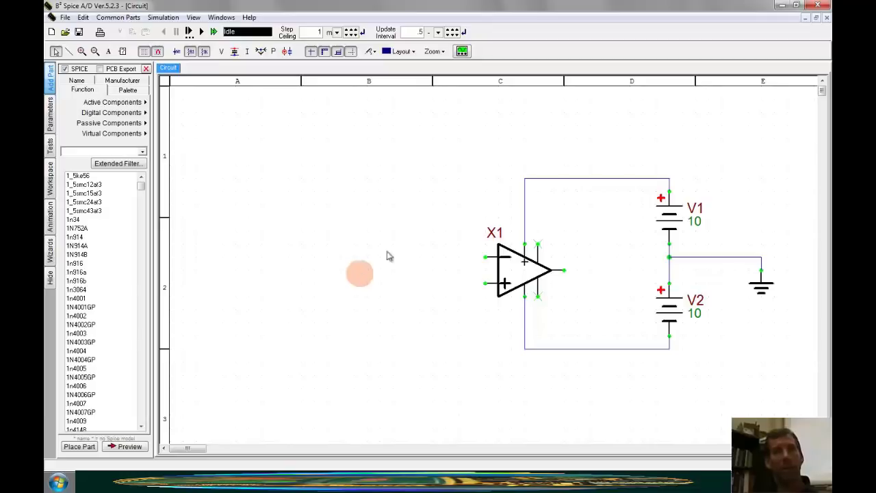
Place three resistors: R1 before the op amp's inverting input, R2 horizontally above the op amp, and R3 vertically beside its output
{"action": "key", "text": "r"}
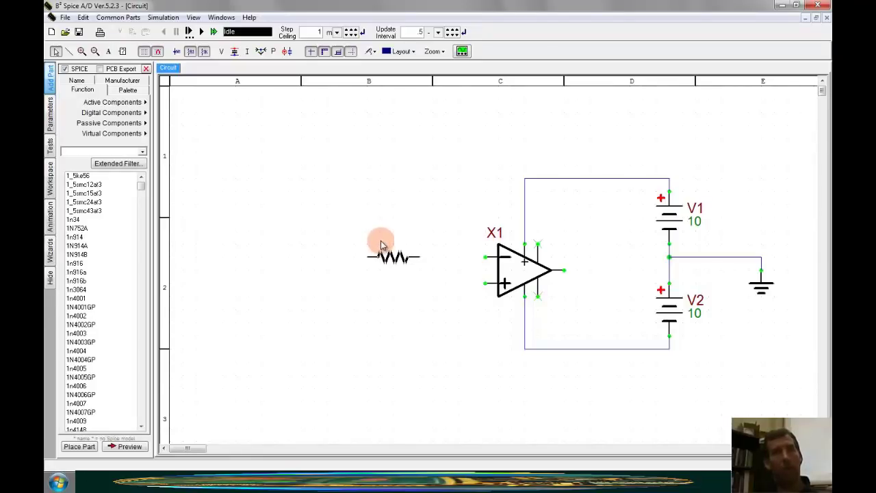
{"action": "left_click", "coordinate": [381, 245]}
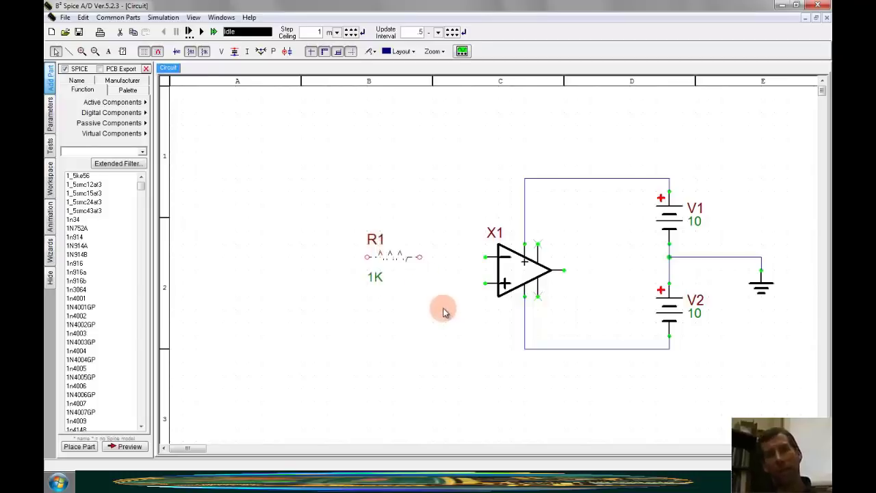
{"action": "left_click", "coordinate": [497, 121]}
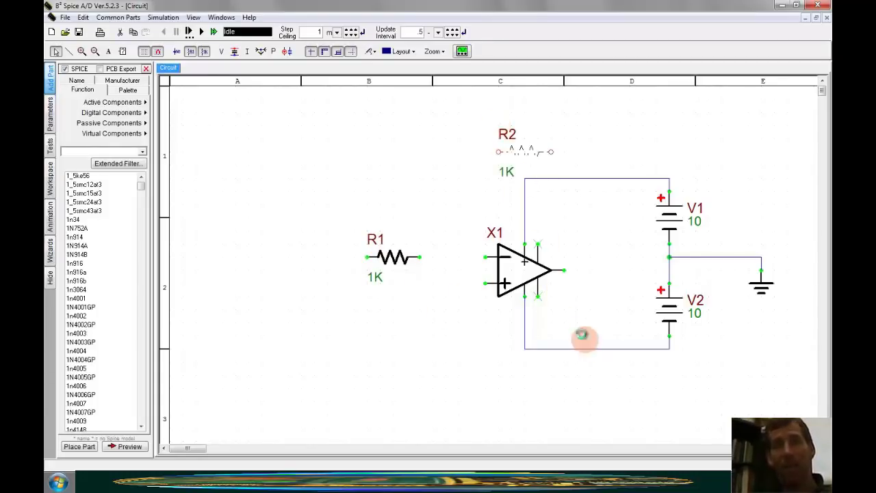
{"action": "key", "text": "ctrl+r"}
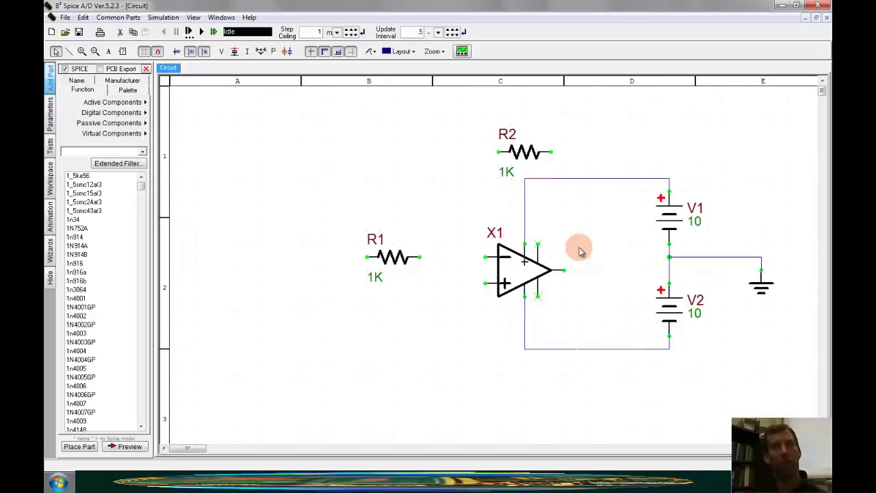
{"action": "left_click", "coordinate": [579, 250]}
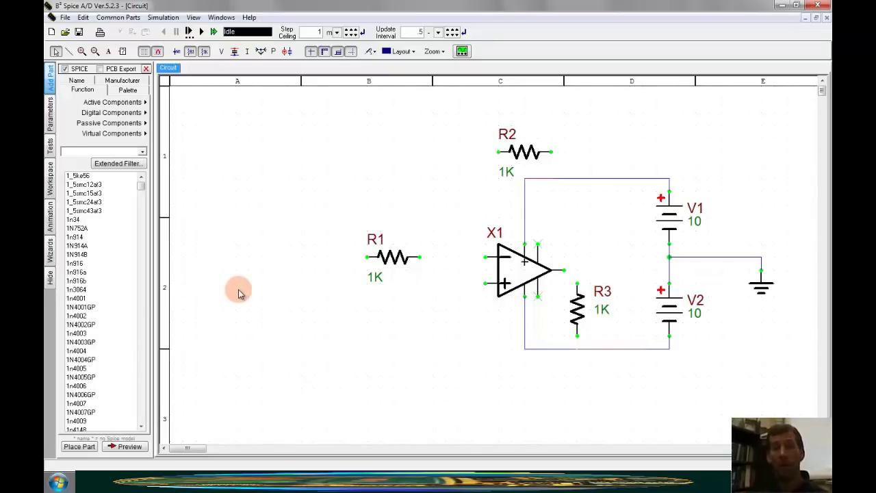
Set R2's resistance to 10K and centre its reference label above the resistor
{"action": "double_click", "coordinate": [524, 169]}
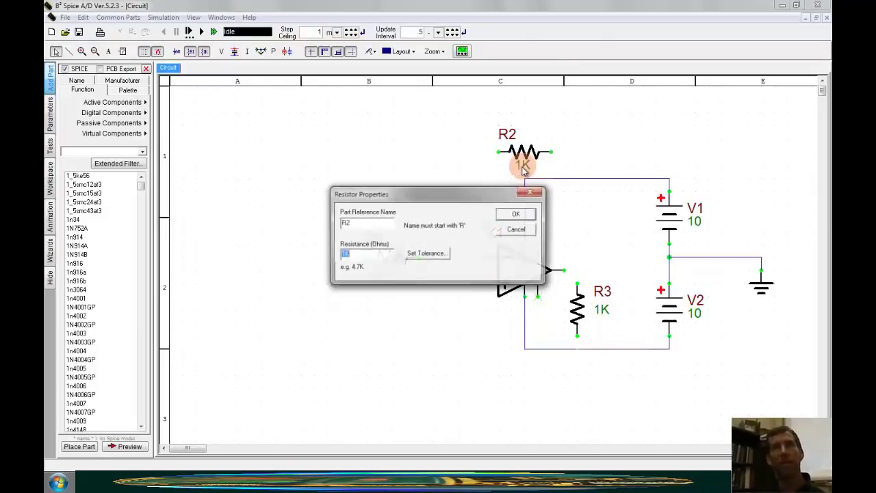
{"action": "left_click", "coordinate": [343, 254]}
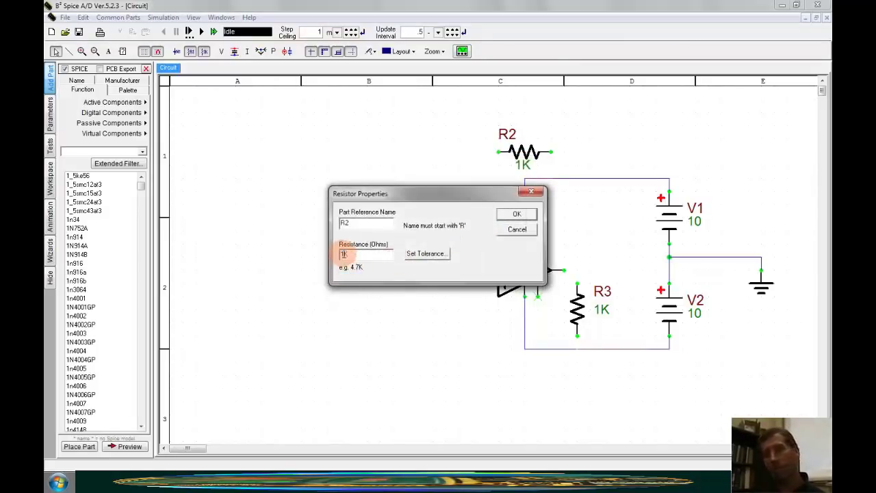
{"action": "type", "text": "0"}
{"action": "left_click", "coordinate": [517, 214]}
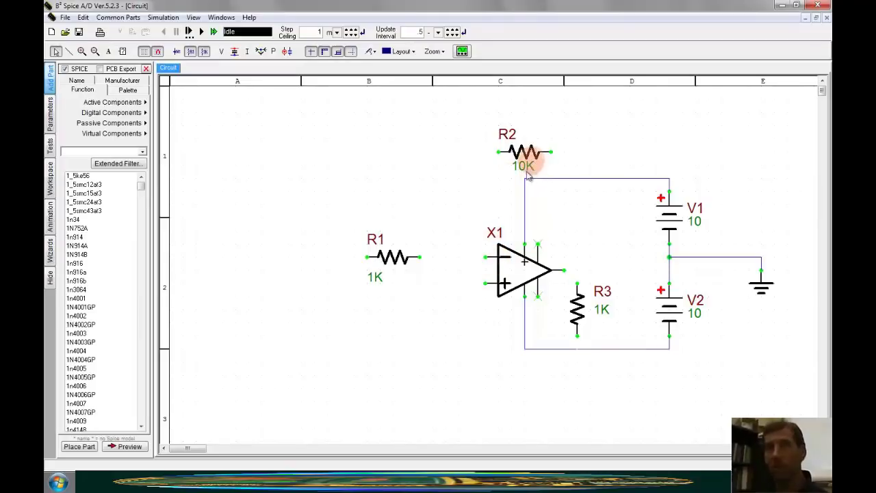
{"action": "left_click_drag", "start_coordinate": [512, 140], "coordinate": [524, 138]}
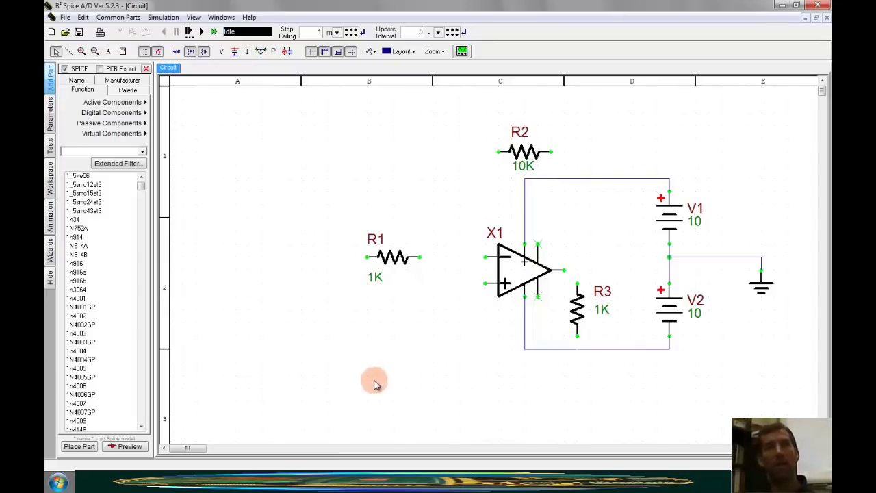
Place an ideal voltage source below R1's free end and move its V3 label closer to the symbol
{"action": "left_click", "coordinate": [111, 134]}
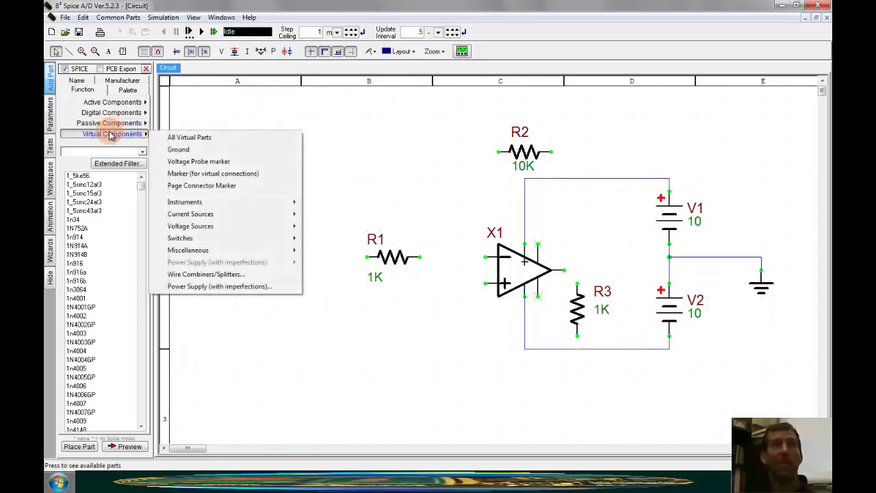
{"action": "mouse_move", "coordinate": [266, 229]}
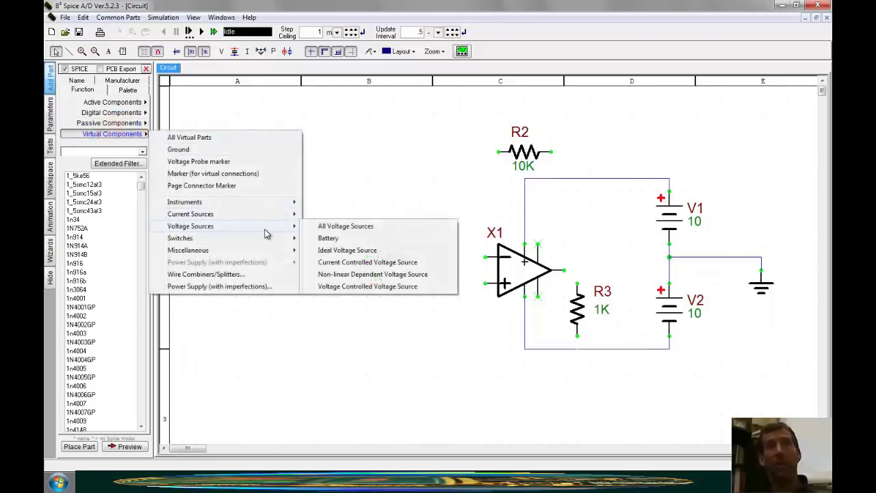
{"action": "left_click", "coordinate": [341, 249]}
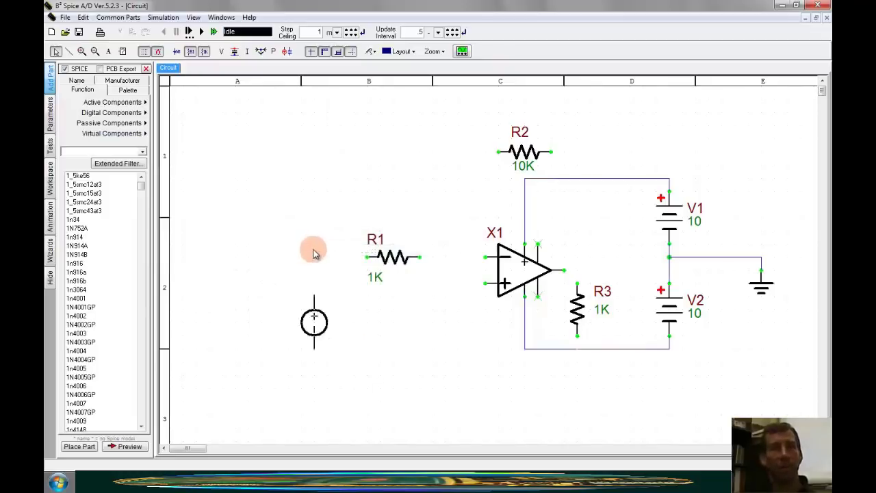
{"action": "left_click", "coordinate": [339, 234]}
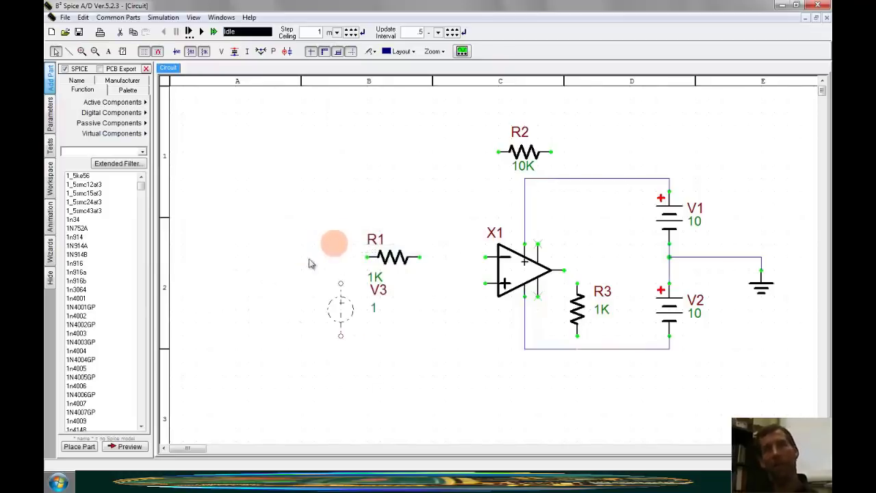
{"action": "left_click_drag", "start_coordinate": [378, 291], "coordinate": [366, 316]}
Give source V3 AC small-signal properties of 1 V magnitude and 0 degrees phase, and enable their use
{"action": "left_click", "coordinate": [340, 315]}
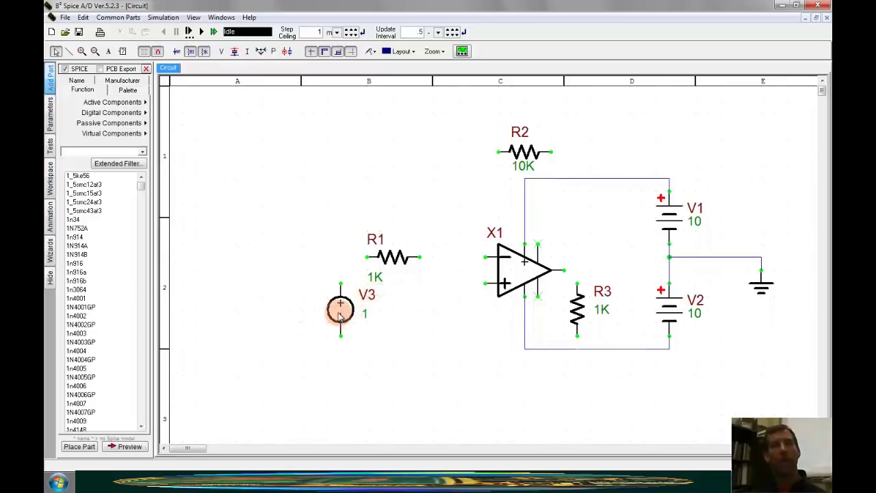
{"action": "double_click", "coordinate": [340, 315]}
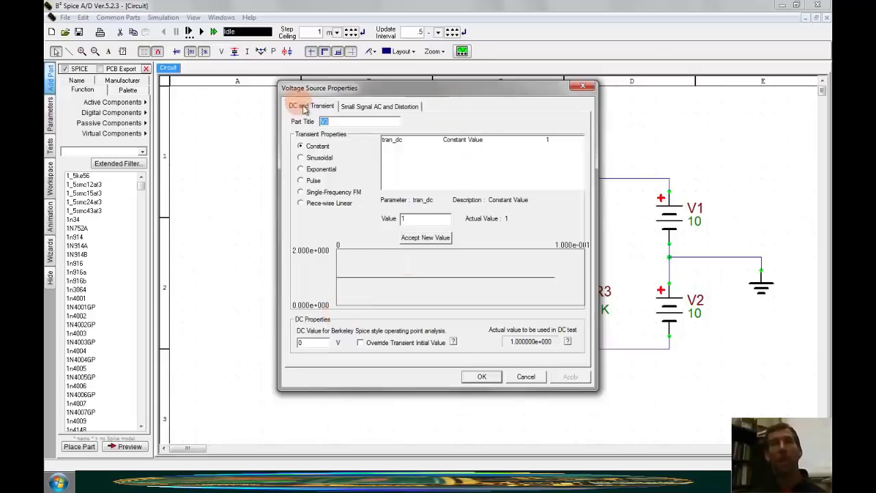
{"action": "left_click", "coordinate": [374, 106]}
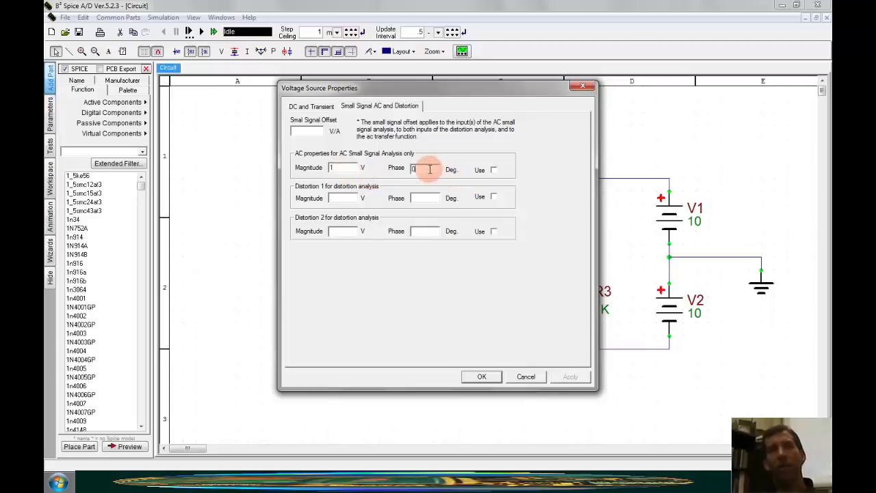
{"action": "left_click", "coordinate": [493, 170]}
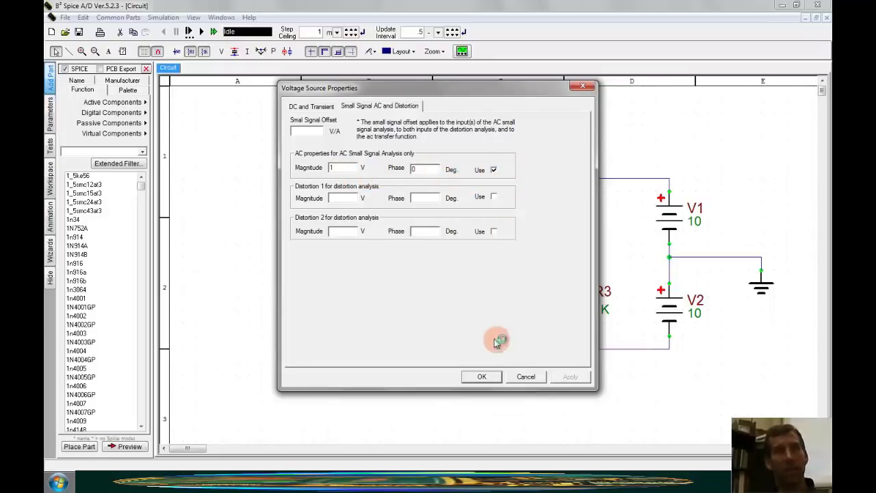
{"action": "left_click", "coordinate": [487, 376]}
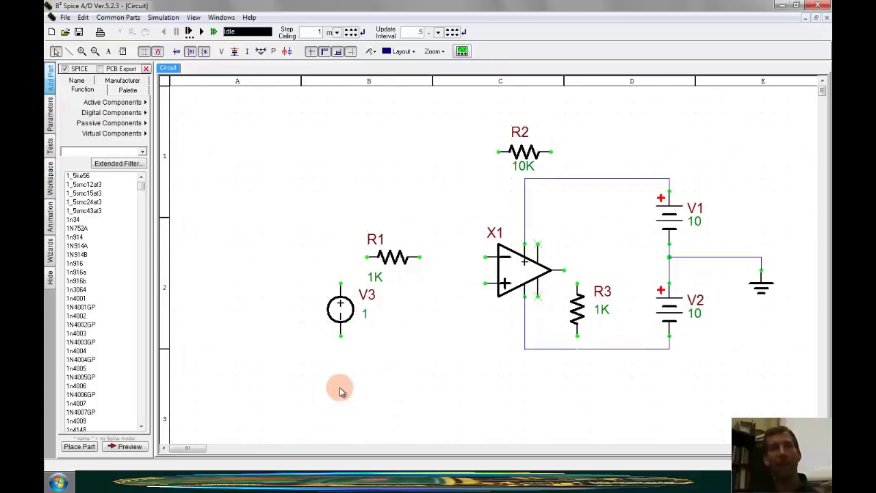
Place ground symbols below source V3, below the op amp's non-inverting input, and below R3
{"action": "key", "text": "g"}
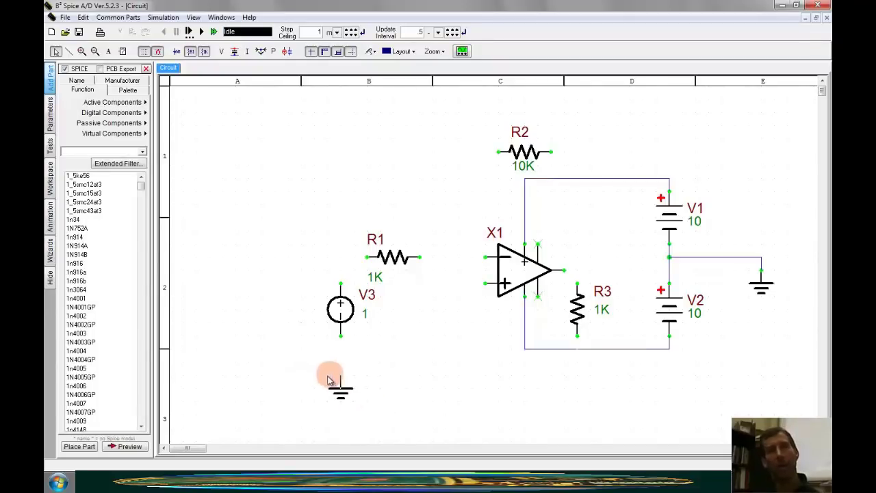
{"action": "left_click", "coordinate": [325, 370]}
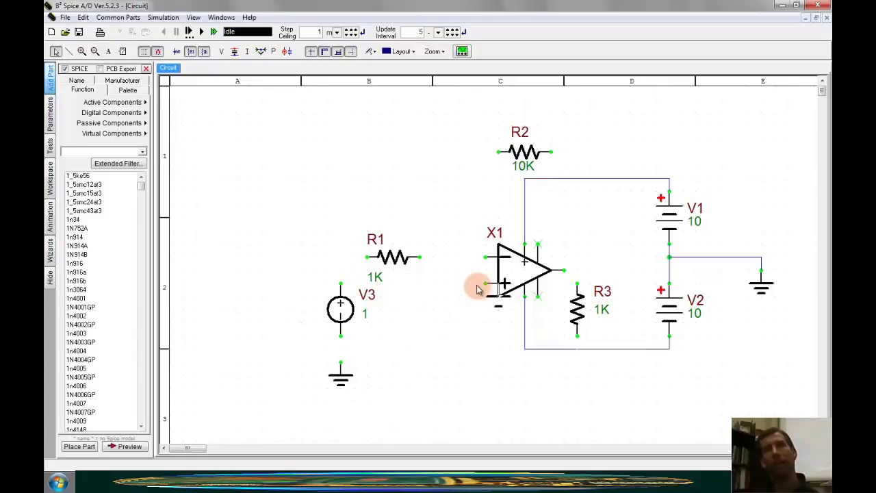
{"action": "left_click", "coordinate": [452, 319]}
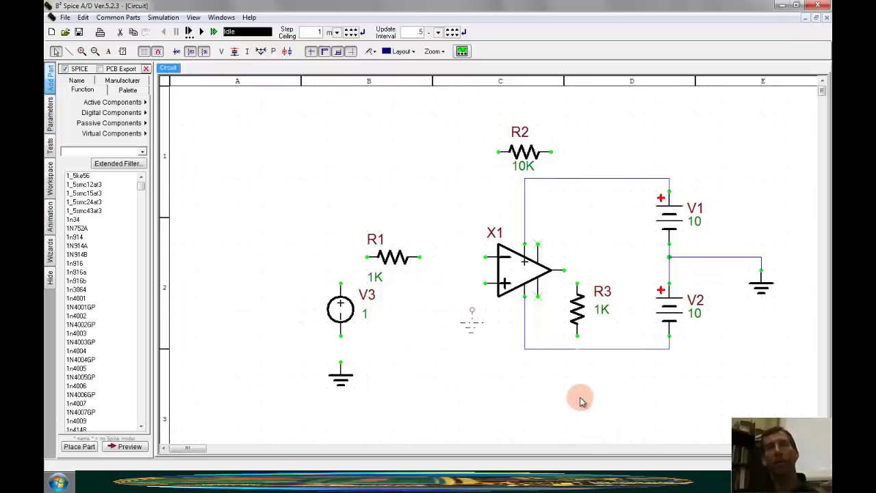
{"action": "left_click", "coordinate": [561, 366]}
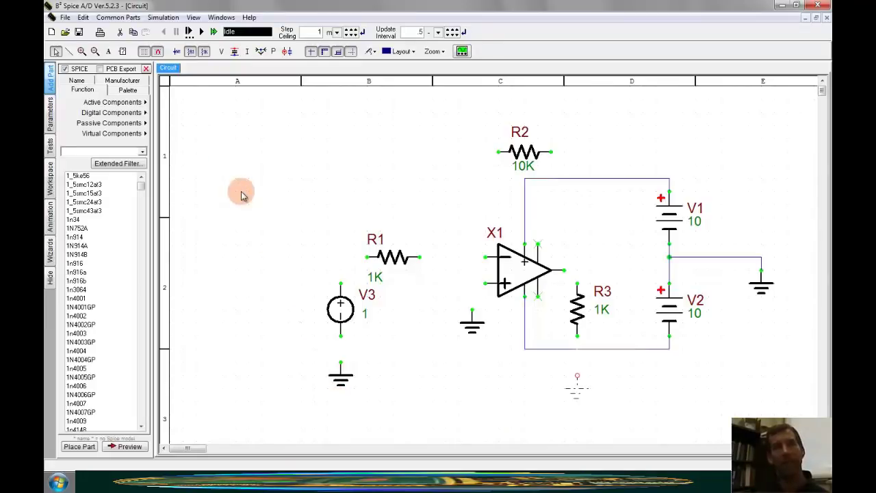
Wire V3's negative terminal to its ground, its positive terminal to R1, and R1 to the op amp's inverting input
{"action": "key", "text": "w"}
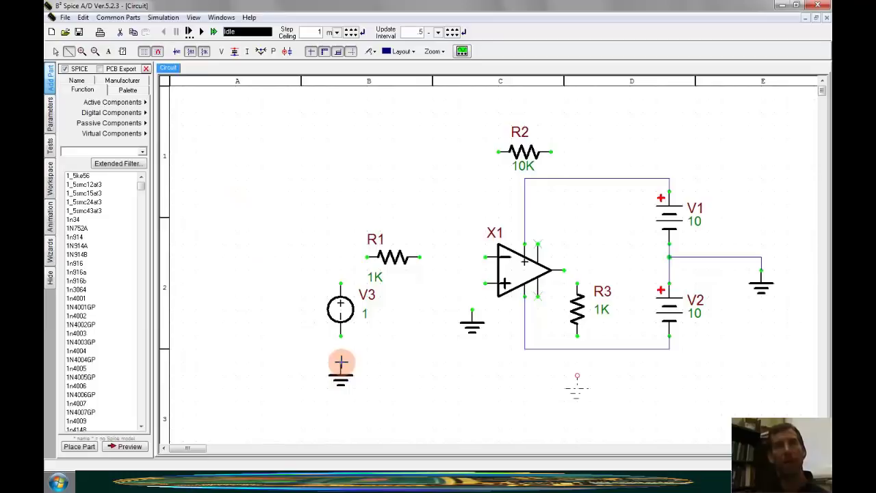
{"action": "left_click_drag", "start_coordinate": [341, 362], "coordinate": [342, 336]}
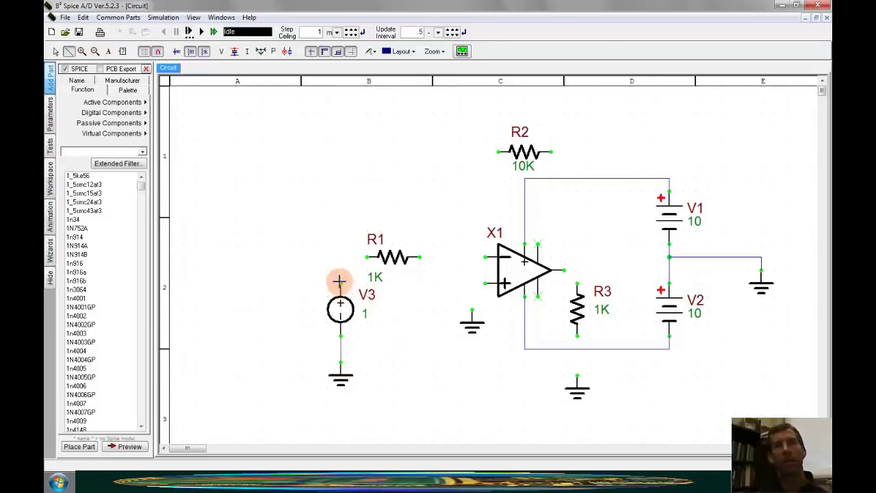
{"action": "mouse_move", "coordinate": [340, 281]}
{"action": "left_mouse_down"}
{"action": "mouse_move", "coordinate": [352, 256]}
{"action": "mouse_move", "coordinate": [366, 257]}
{"action": "left_mouse_up"}
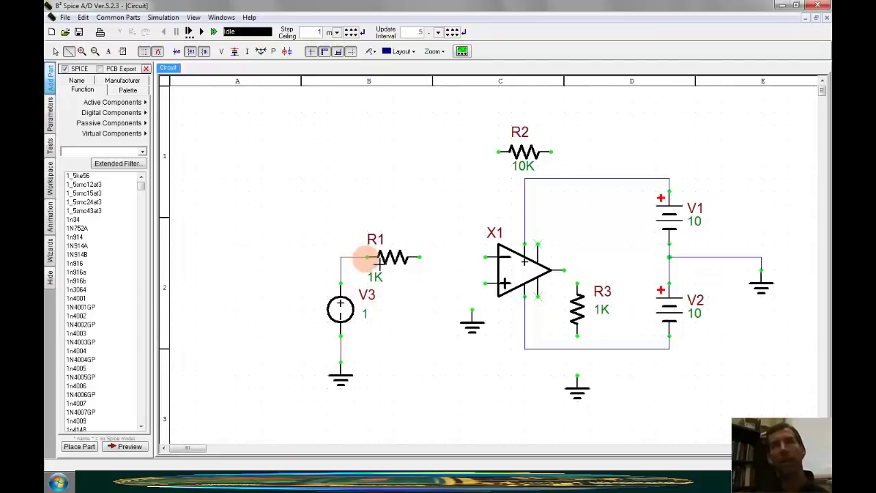
{"action": "left_click_drag", "start_coordinate": [419, 256], "coordinate": [483, 257]}
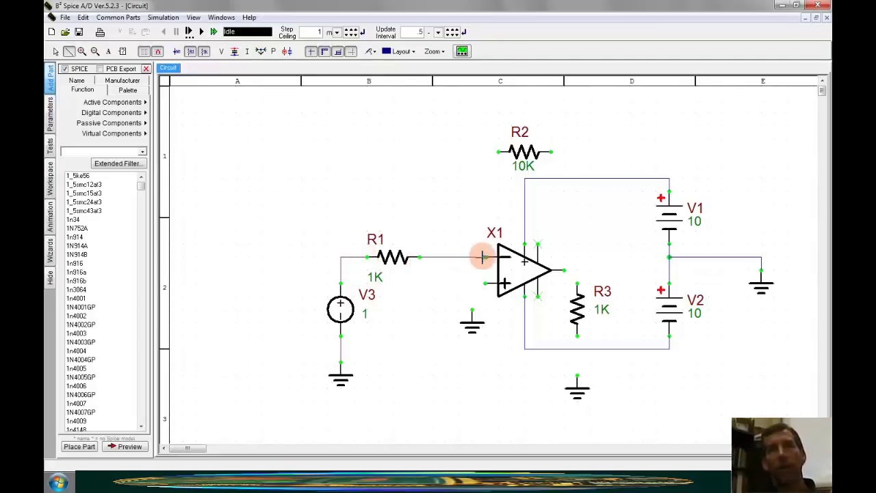
Wire the non-inverting input to ground, R2 between the inverting input and output, and R3 from the output to ground
{"action": "left_click_drag", "start_coordinate": [471, 284], "coordinate": [471, 312]}
{"action": "mouse_move", "coordinate": [471, 257]}
{"action": "left_mouse_down"}
{"action": "mouse_move", "coordinate": [475, 174]}
{"action": "mouse_move", "coordinate": [496, 151]}
{"action": "left_mouse_up"}
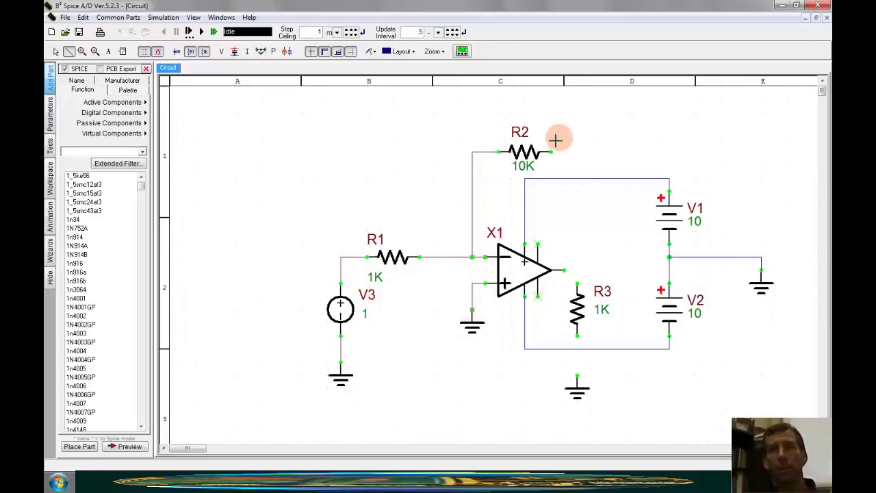
{"action": "left_click_drag", "start_coordinate": [578, 283], "coordinate": [577, 271]}
{"action": "left_click_drag", "start_coordinate": [577, 334], "coordinate": [577, 378]}
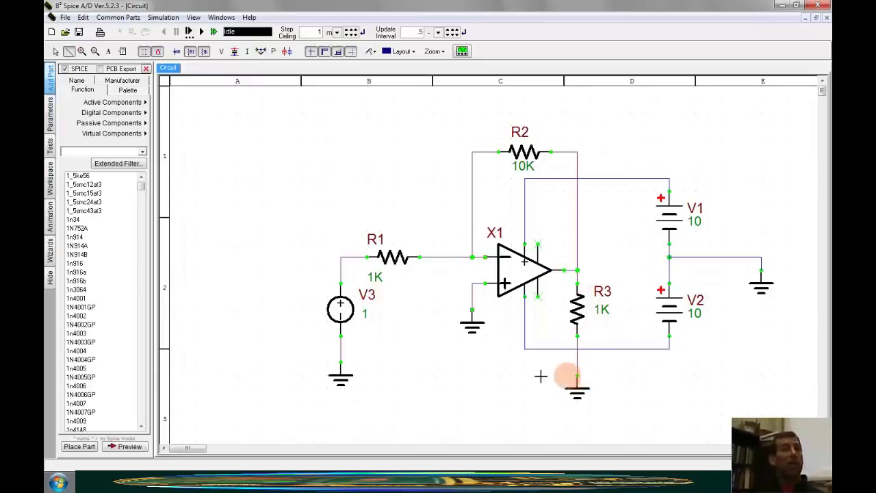
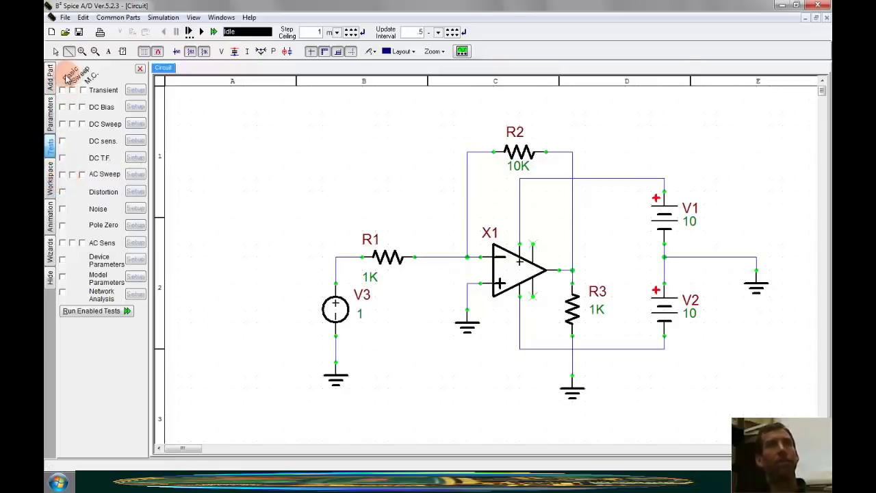
Enable the basic AC Sweep test and set its start frequency to 1 Hz and stop frequency to 10 MHz
{"action": "left_click", "coordinate": [62, 176]}
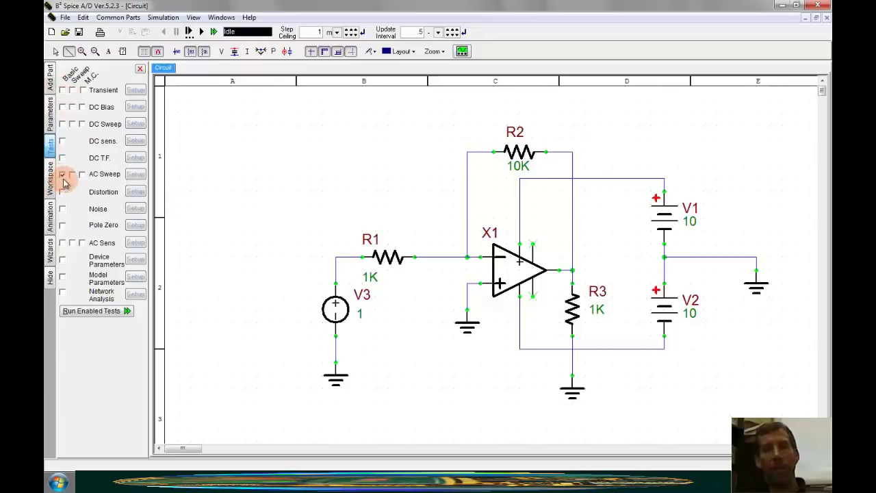
{"action": "left_click", "coordinate": [135, 175]}
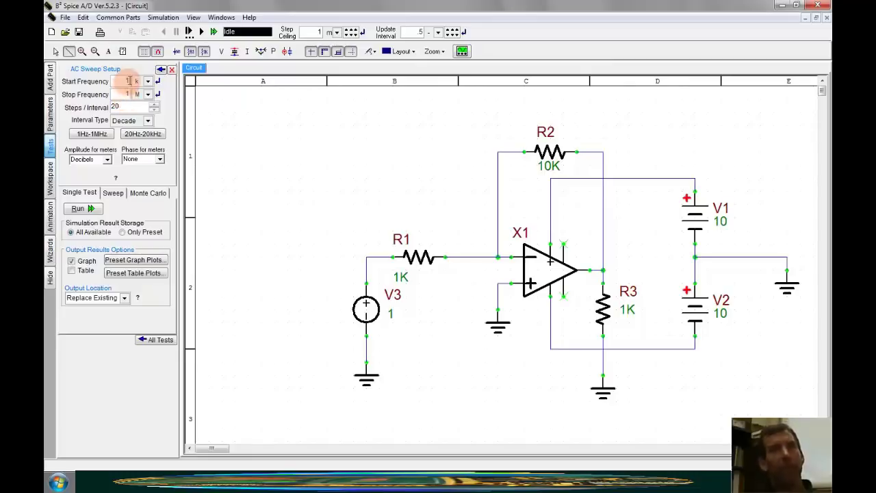
{"action": "left_click", "coordinate": [140, 81]}
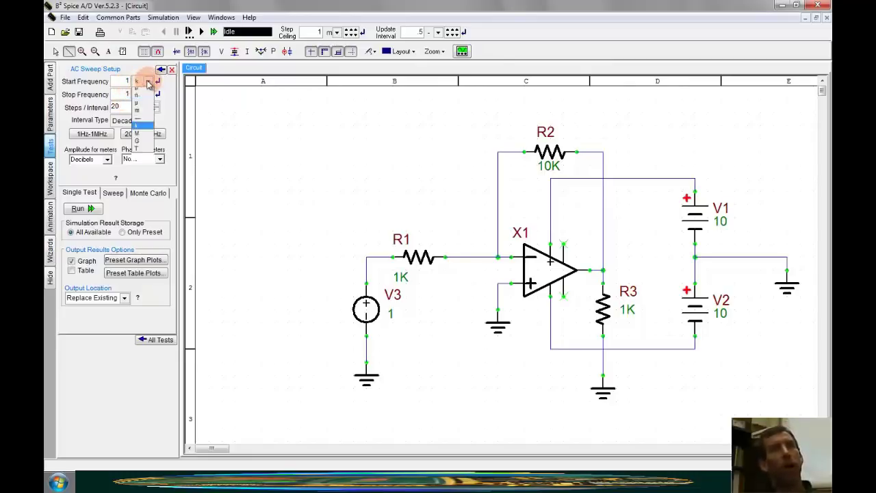
{"action": "left_click", "coordinate": [136, 129]}
{"action": "left_click", "coordinate": [126, 96]}
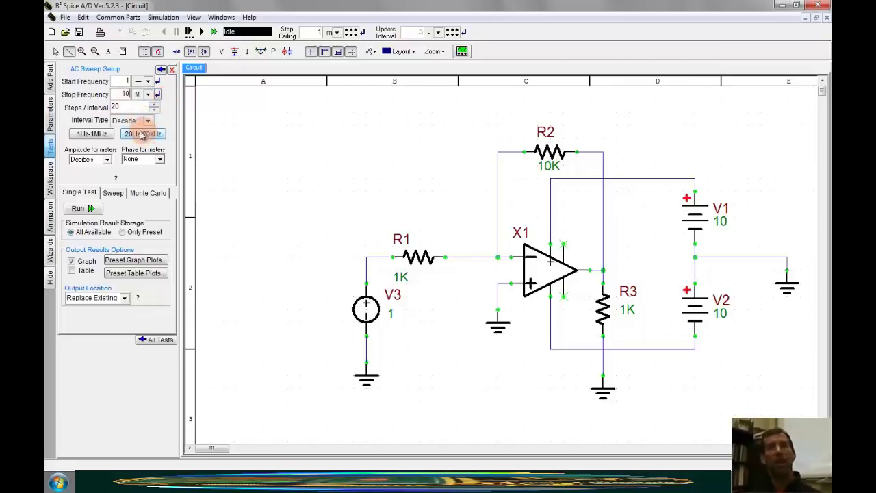
{"action": "left_click", "coordinate": [154, 192]}
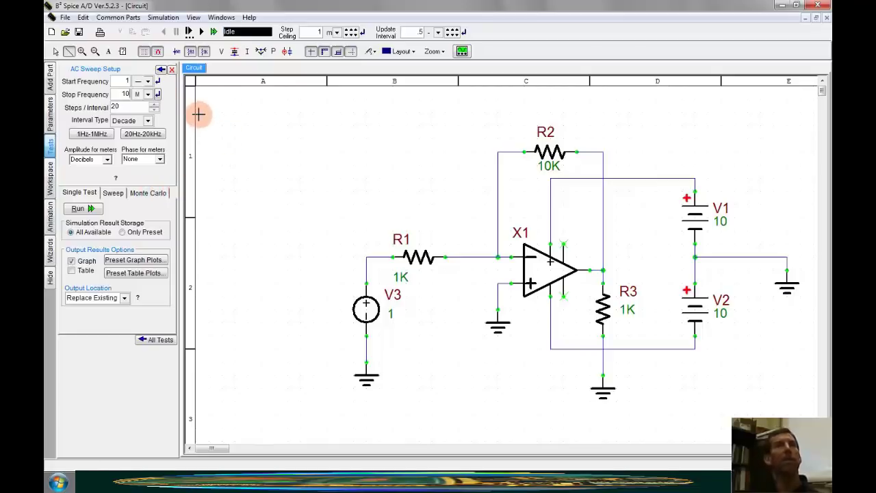
Place a Voltage (Db) probe on the op amp's output wire and a Voltage (Ph-deg) probe just above R3
{"action": "left_click", "coordinate": [120, 18]}
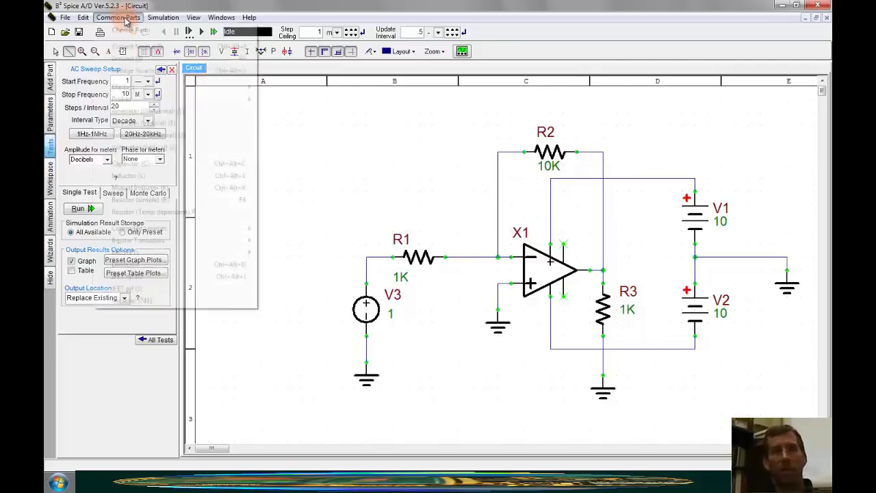
{"action": "mouse_move", "coordinate": [168, 103]}
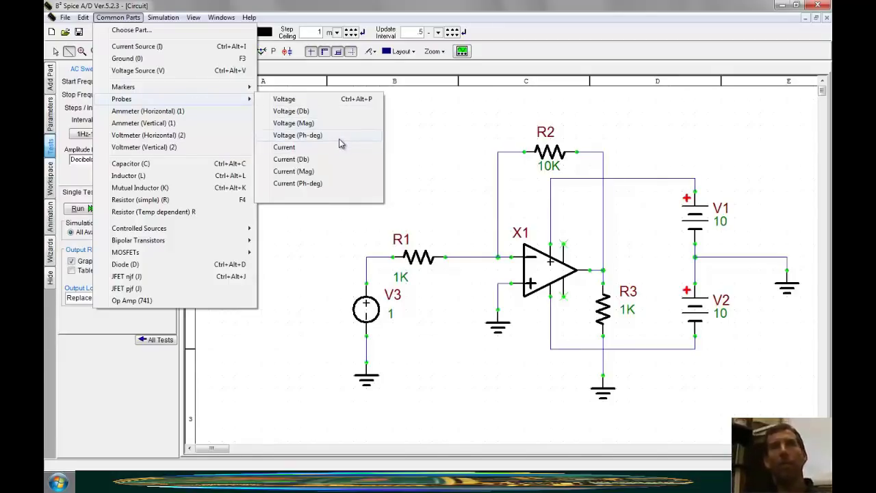
{"action": "left_click", "coordinate": [328, 114]}
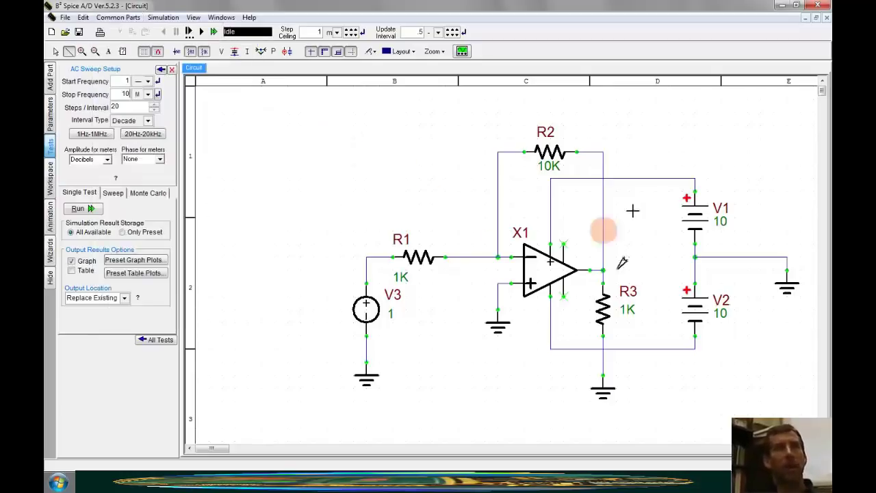
{"action": "left_click", "coordinate": [605, 239]}
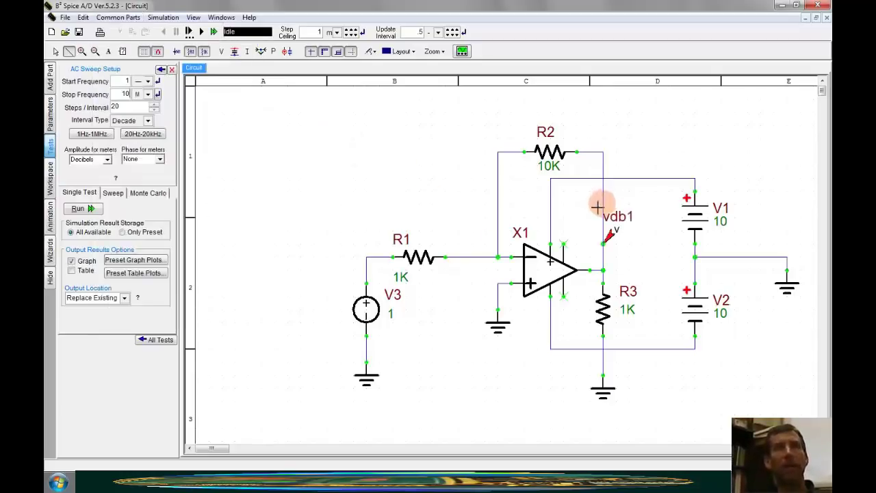
{"action": "left_click", "coordinate": [118, 17]}
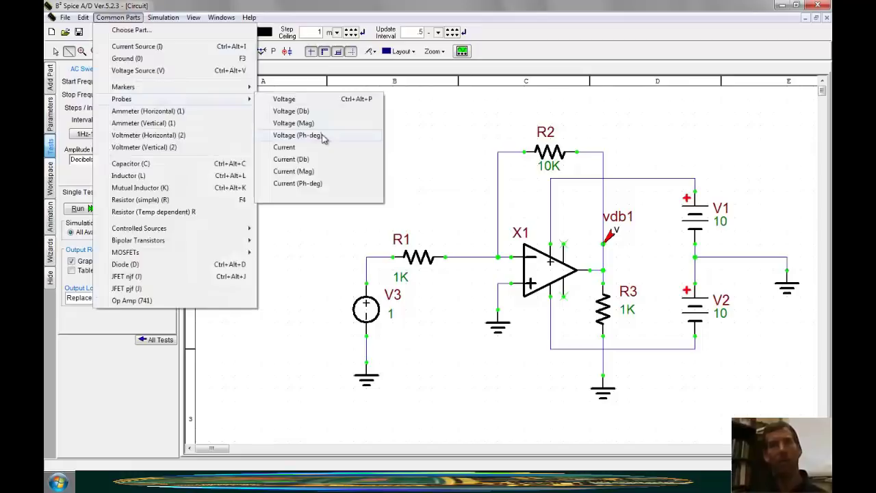
{"action": "left_click", "coordinate": [297, 135]}
{"action": "left_click", "coordinate": [602, 247]}
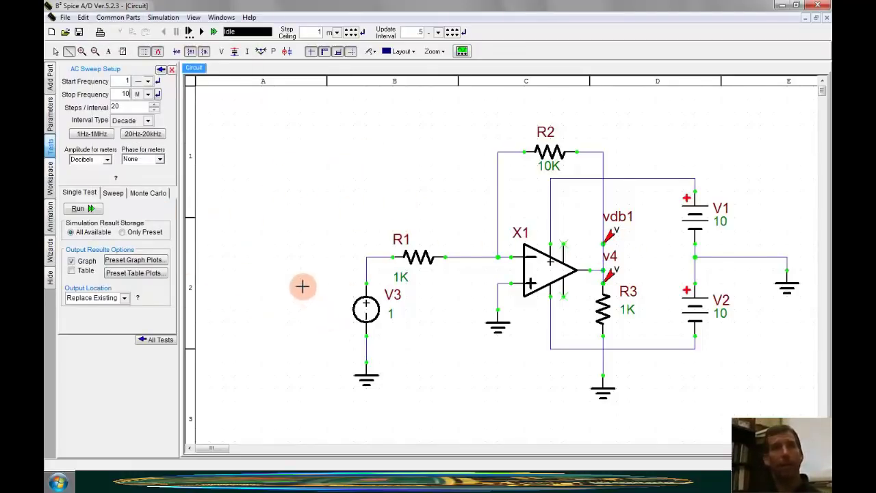
Run the AC sweep and examine the output's gain and phase curves across the frequency range
{"action": "left_click", "coordinate": [77, 210]}
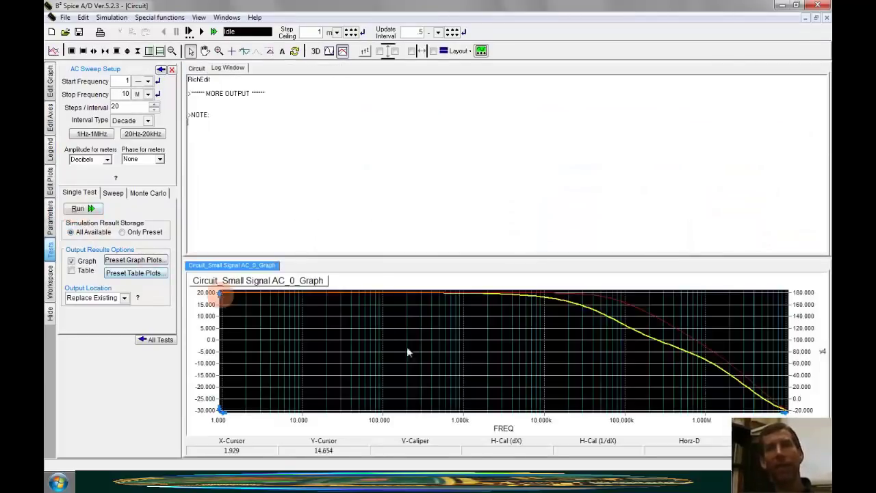
{"action": "left_click", "coordinate": [388, 349]}
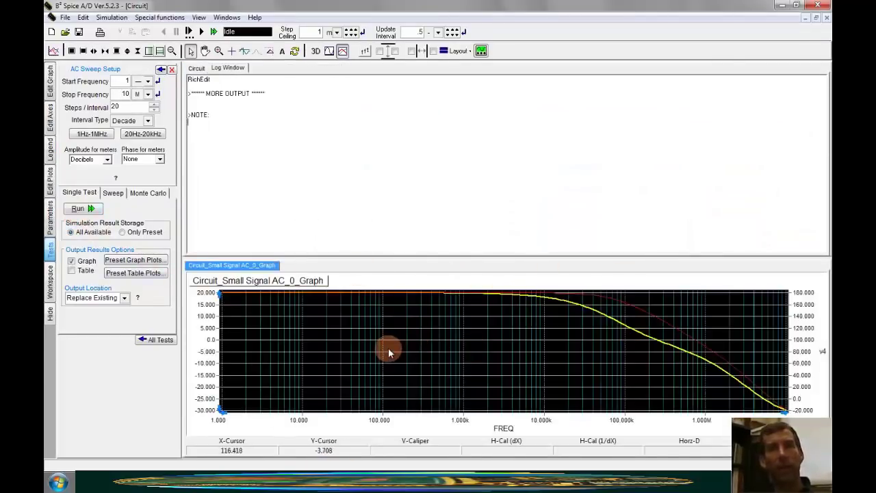
{"action": "left_click_drag", "start_coordinate": [387, 352], "coordinate": [219, 421]}
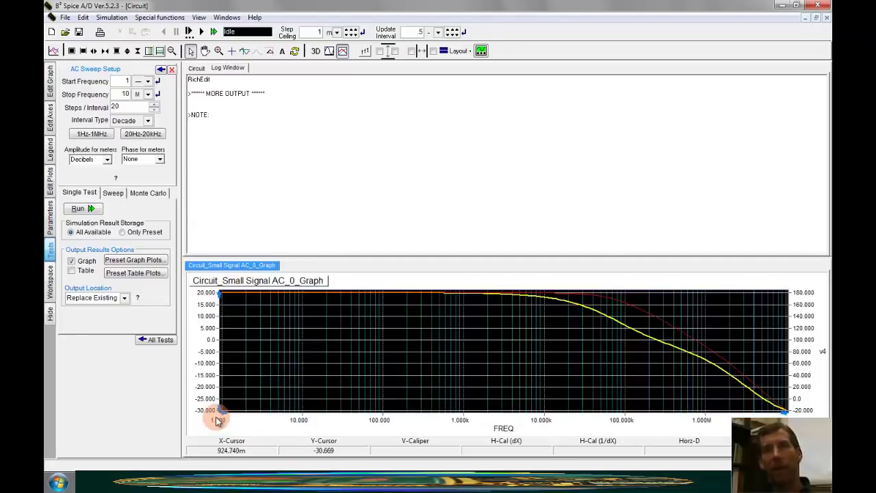
{"action": "mouse_move", "coordinate": [217, 420]}
{"action": "left_mouse_down"}
{"action": "mouse_move", "coordinate": [739, 295]}
{"action": "mouse_move", "coordinate": [495, 295]}
{"action": "mouse_move", "coordinate": [747, 364]}
{"action": "mouse_move", "coordinate": [778, 282]}
{"action": "mouse_move", "coordinate": [804, 286]}
{"action": "mouse_move", "coordinate": [804, 407]}
{"action": "mouse_move", "coordinate": [770, 266]}
{"action": "left_mouse_up"}
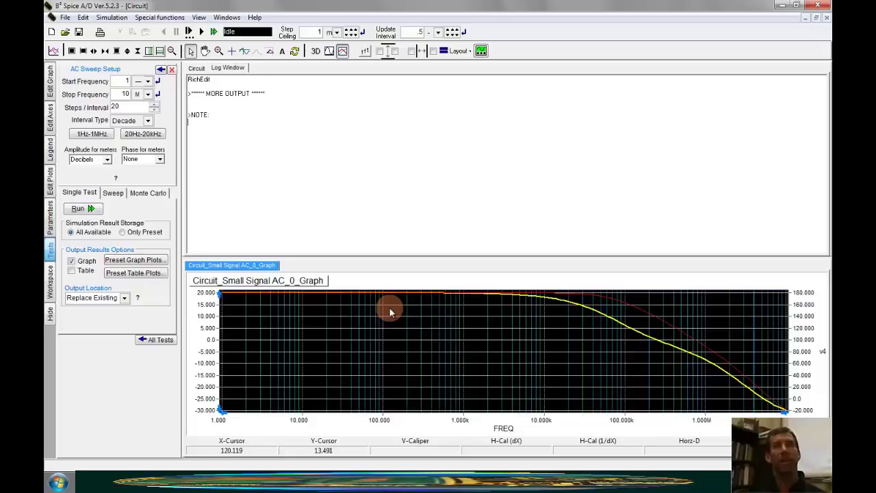
Return to the circuit schematic and enlarge its area above the graph, ready for selecting parts
{"action": "left_click", "coordinate": [196, 69]}
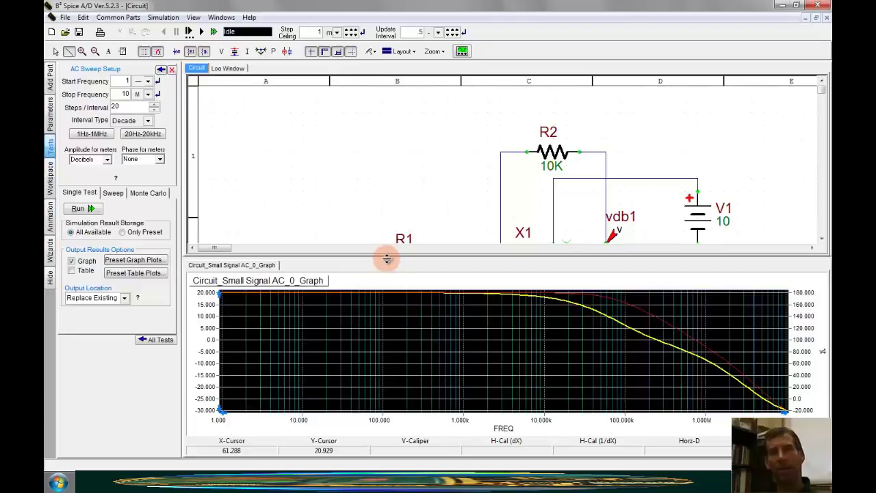
{"action": "left_click_drag", "start_coordinate": [387, 259], "coordinate": [394, 371]}
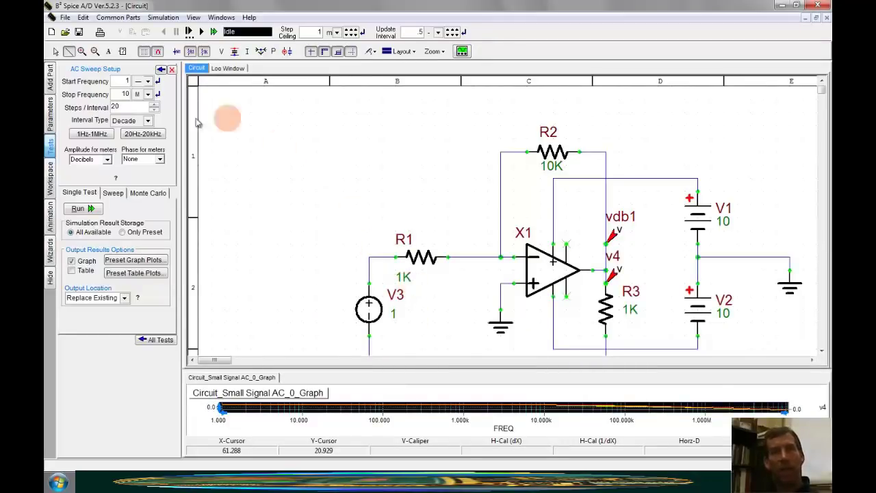
{"action": "left_click", "coordinate": [55, 51]}
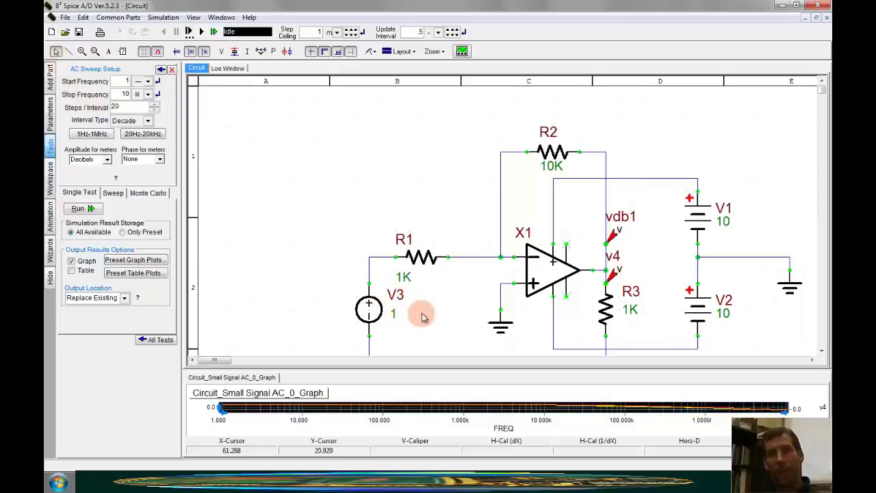
Make voltage source V3 sinusoidal for transient analysis with a peak amplitude of 10m
{"action": "double_click", "coordinate": [369, 310]}
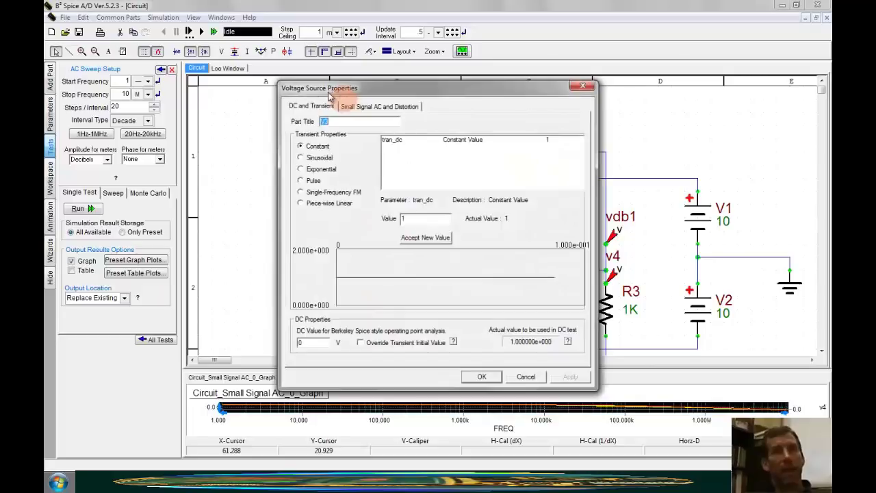
{"action": "left_click", "coordinate": [300, 158]}
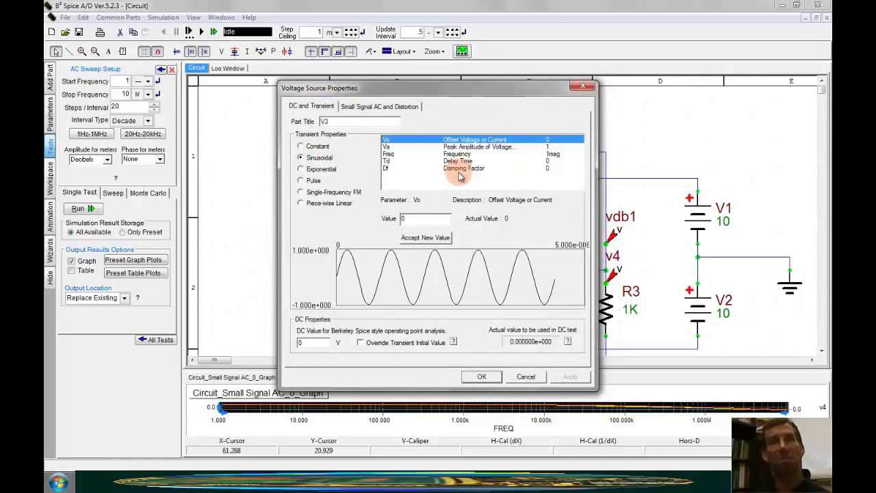
{"action": "left_click", "coordinate": [414, 146]}
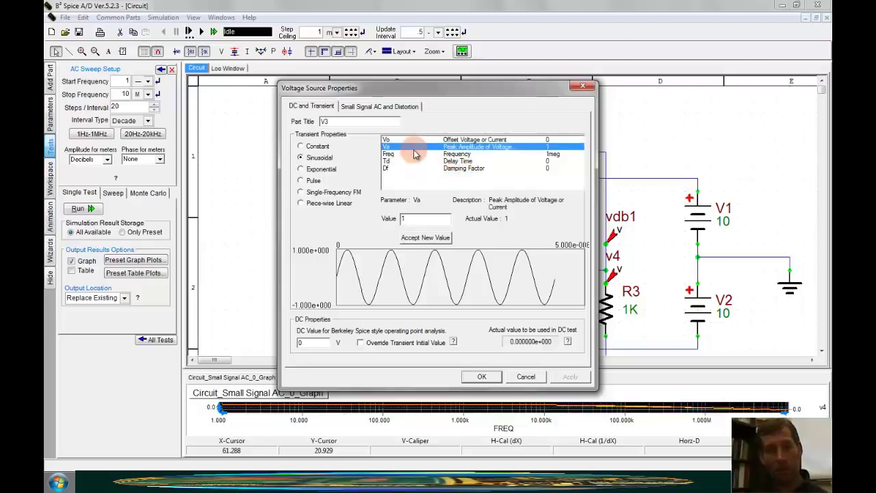
{"action": "left_click", "coordinate": [412, 236]}
{"action": "left_click", "coordinate": [406, 218]}
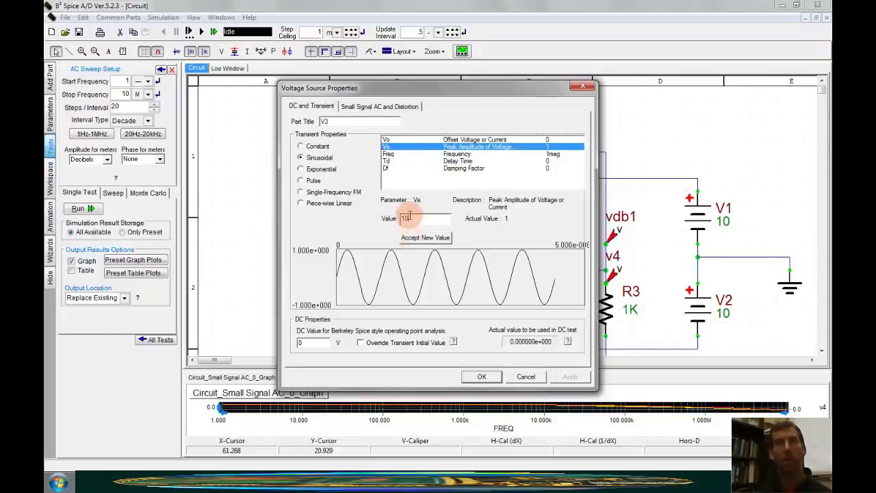
{"action": "left_click", "coordinate": [423, 237]}
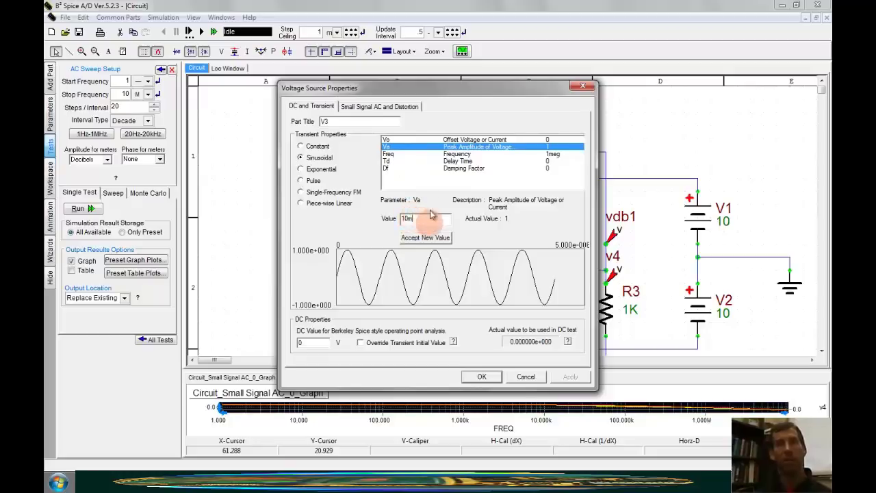
Set V3's sine frequency to 10k and apply the source properties
{"action": "left_click", "coordinate": [410, 154]}
{"action": "left_click", "coordinate": [415, 241]}
{"action": "left_click_drag", "start_coordinate": [428, 217], "coordinate": [372, 220]}
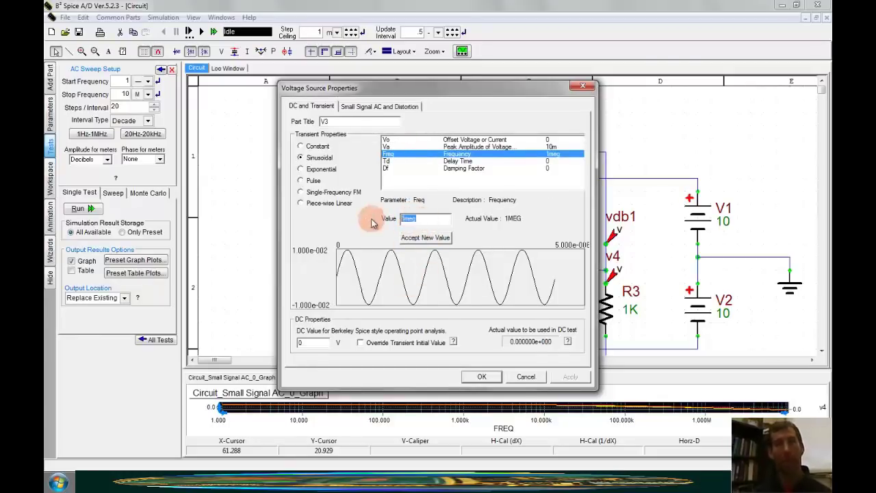
{"action": "type", "text": "10k"}
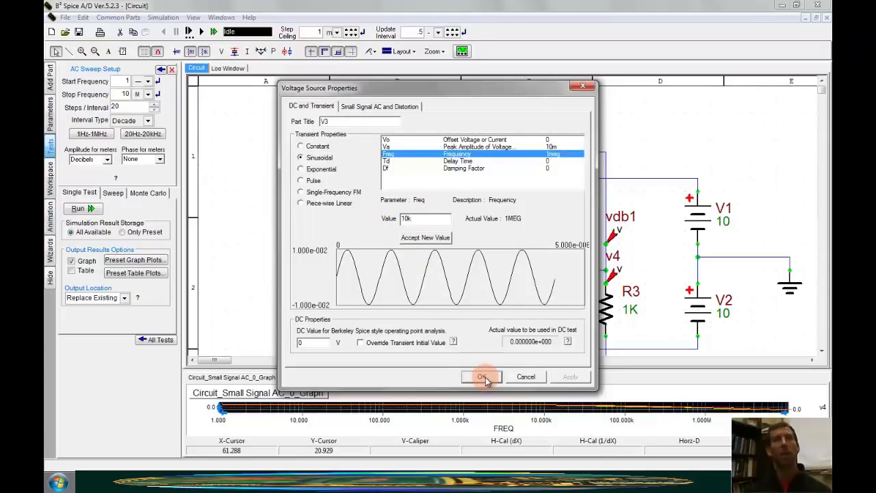
{"action": "left_click", "coordinate": [438, 237]}
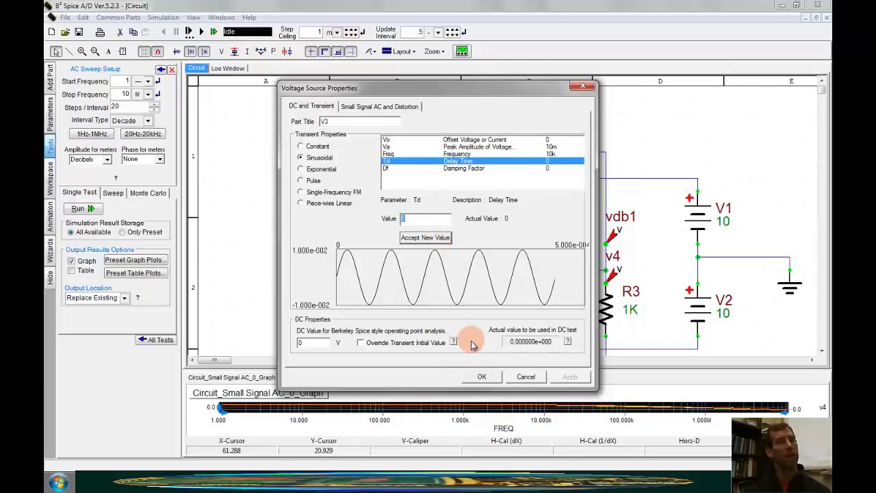
{"action": "left_click", "coordinate": [481, 376]}
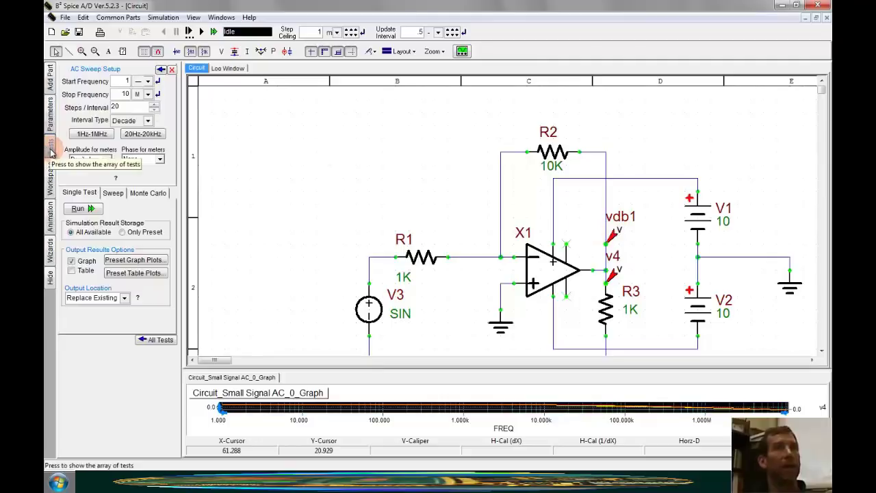
Disable the AC Sweep test, enable the basic Transient test, and set its stop time to 0.2 ms
{"action": "left_click", "coordinate": [160, 70]}
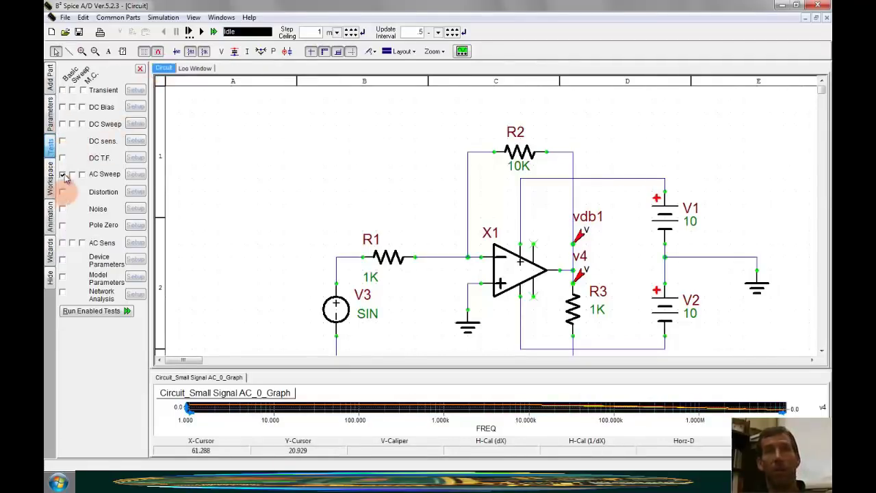
{"action": "left_click", "coordinate": [63, 90]}
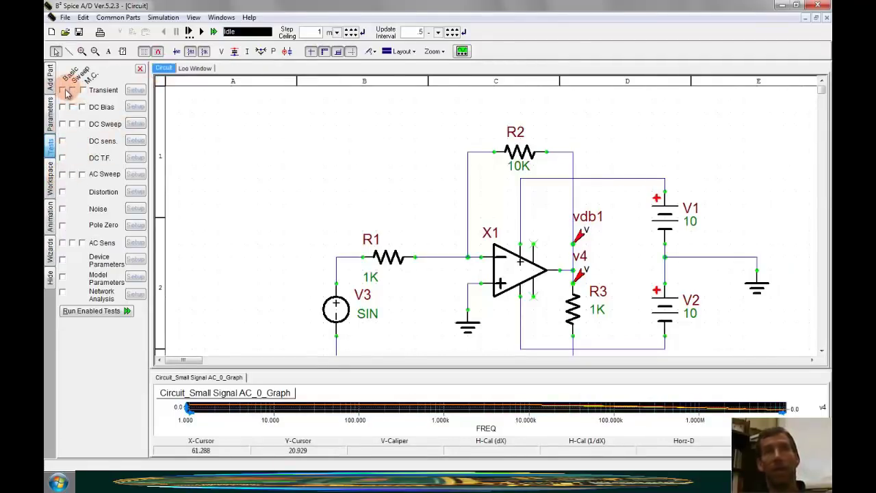
{"action": "left_click", "coordinate": [137, 92]}
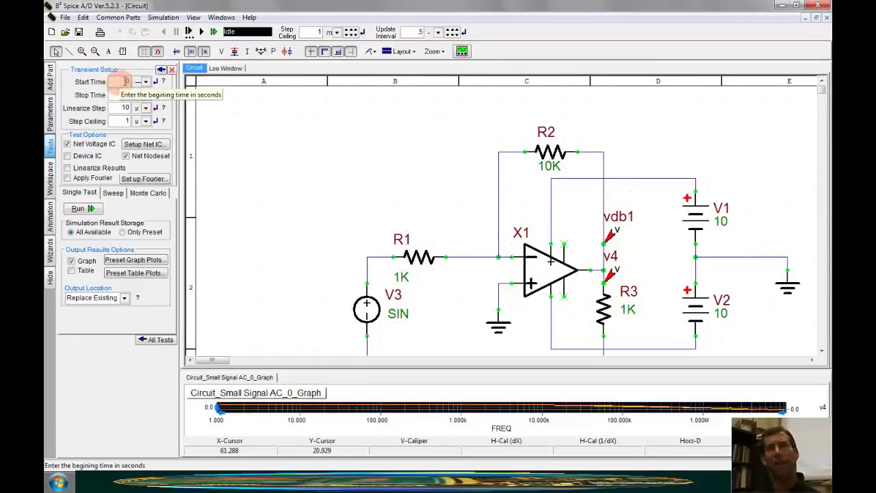
{"action": "left_click", "coordinate": [126, 82]}
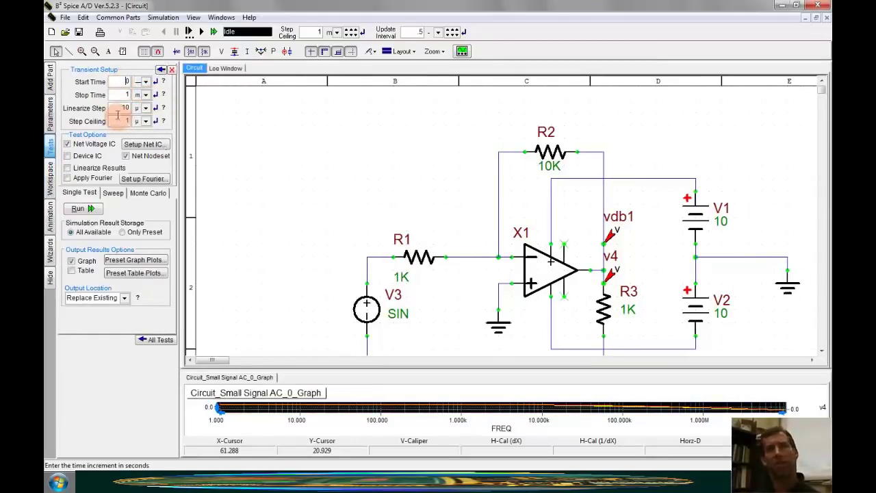
{"action": "left_click", "coordinate": [123, 94]}
{"action": "left_click", "coordinate": [137, 97]}
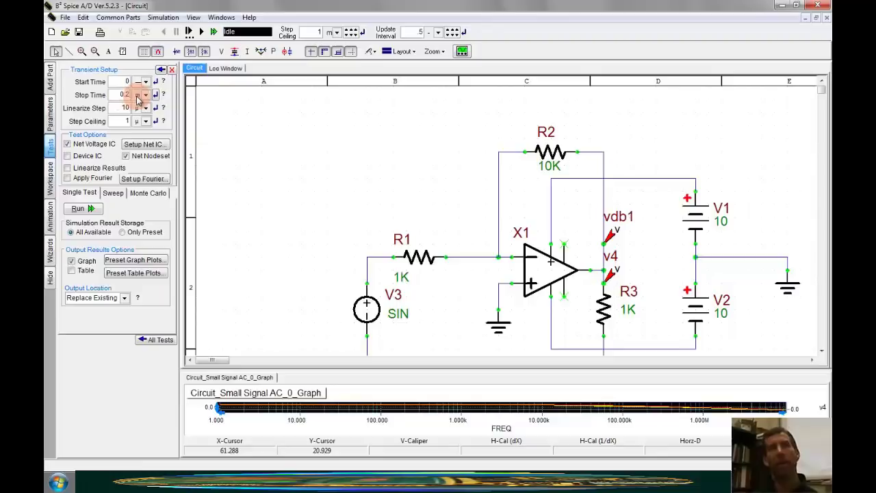
{"action": "left_click", "coordinate": [142, 107]}
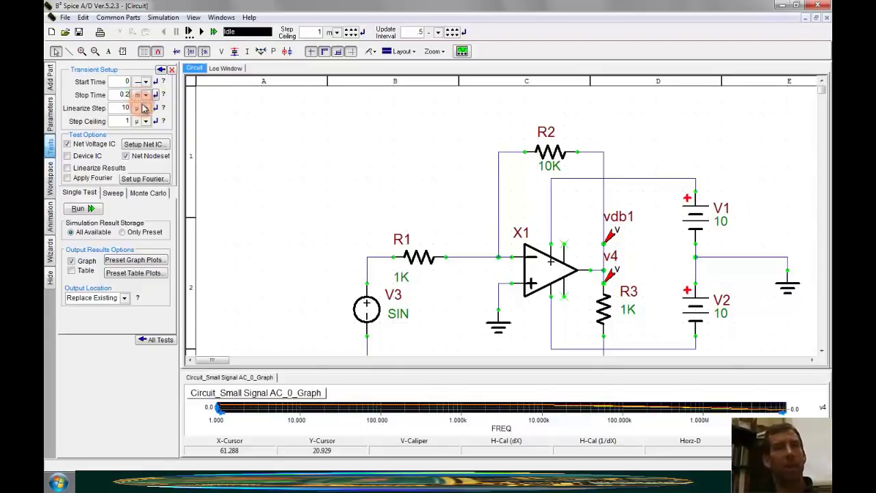
{"action": "left_click", "coordinate": [132, 110]}
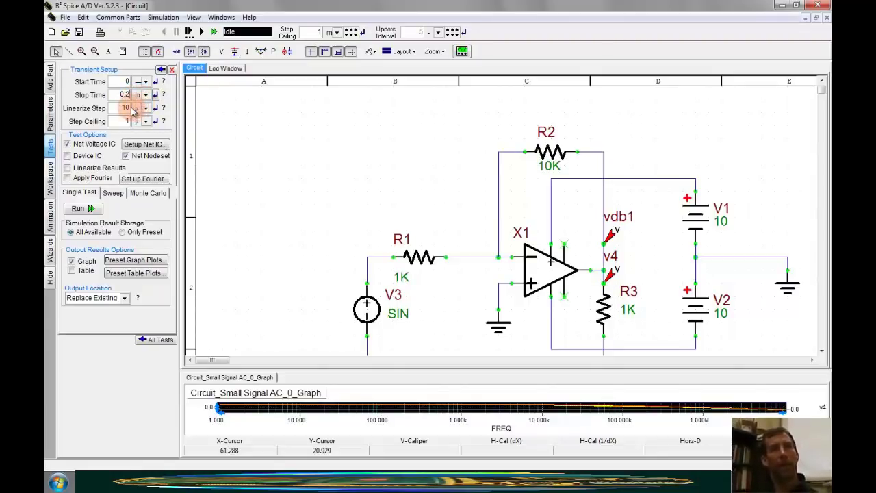
{"action": "left_click", "coordinate": [115, 122]}
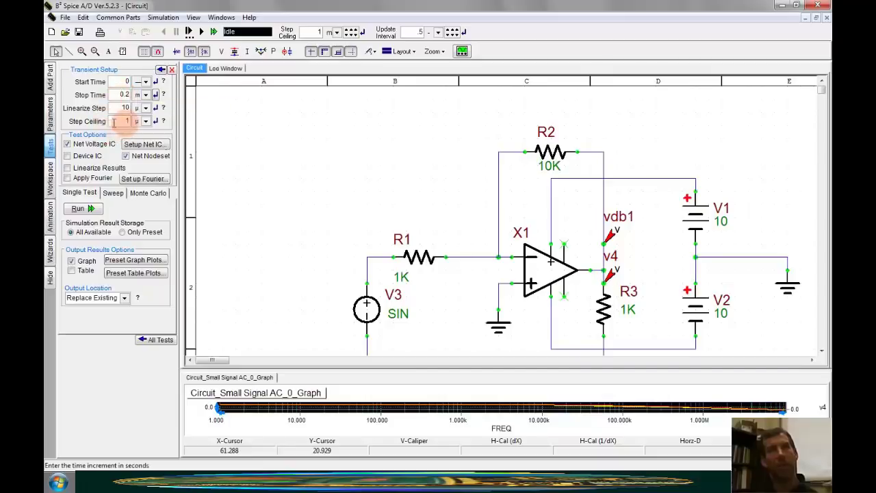
{"action": "left_click", "coordinate": [127, 120]}
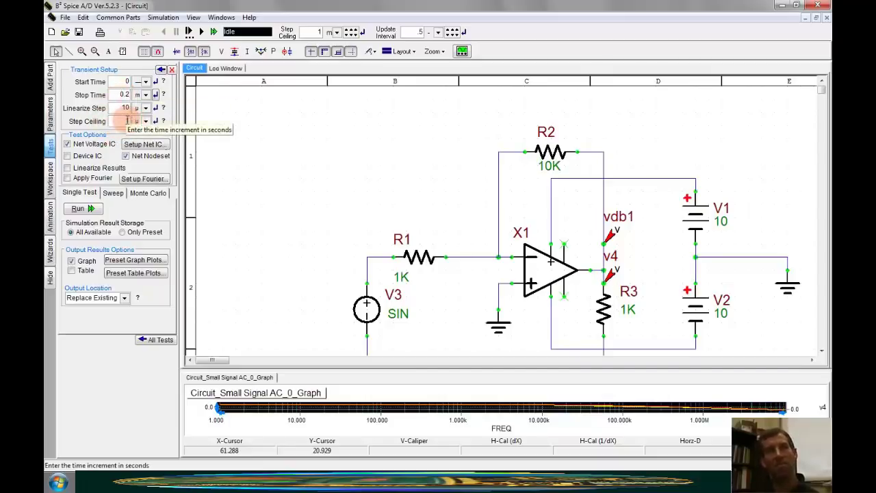
{"action": "left_click", "coordinate": [127, 96]}
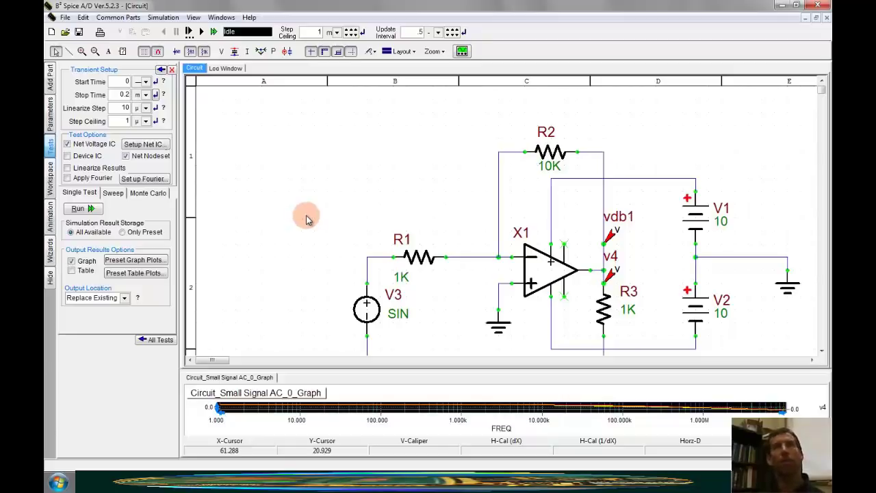
Delete the decibel and phase voltage probes from the op amp's output
{"action": "left_click", "coordinate": [611, 235]}
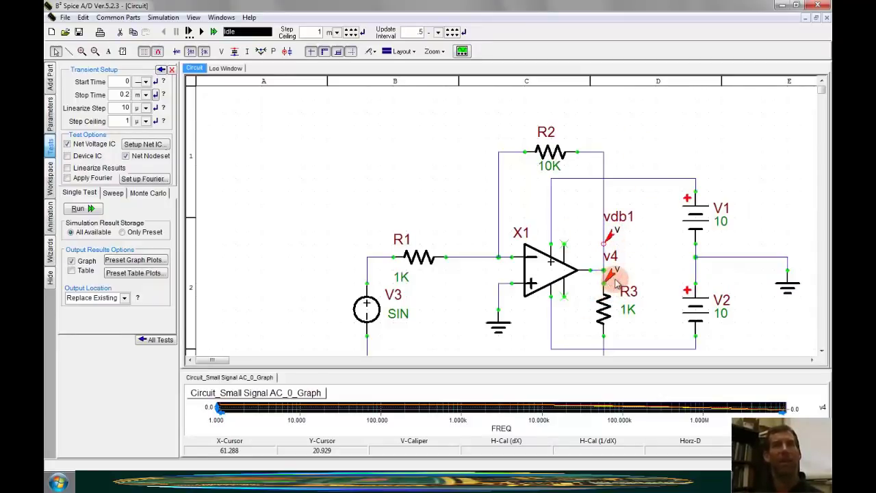
{"action": "left_click", "coordinate": [611, 280]}
{"action": "left_click", "coordinate": [611, 235]}
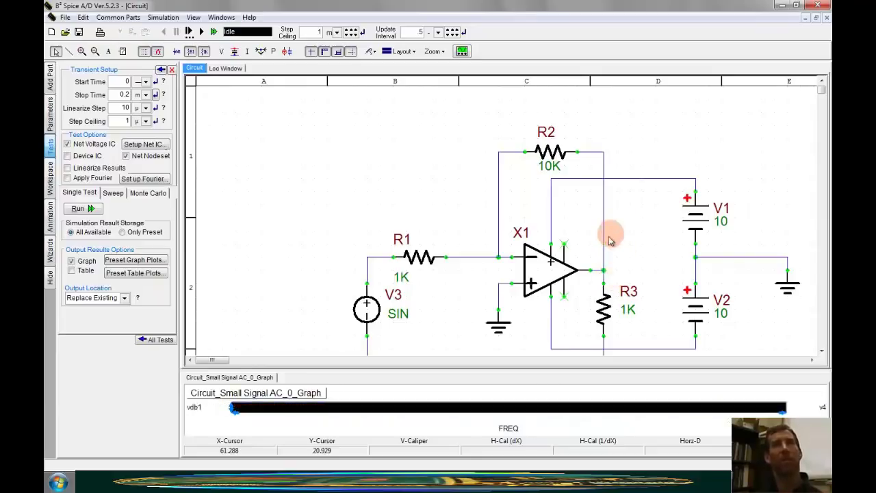
{"action": "left_click", "coordinate": [159, 18]}
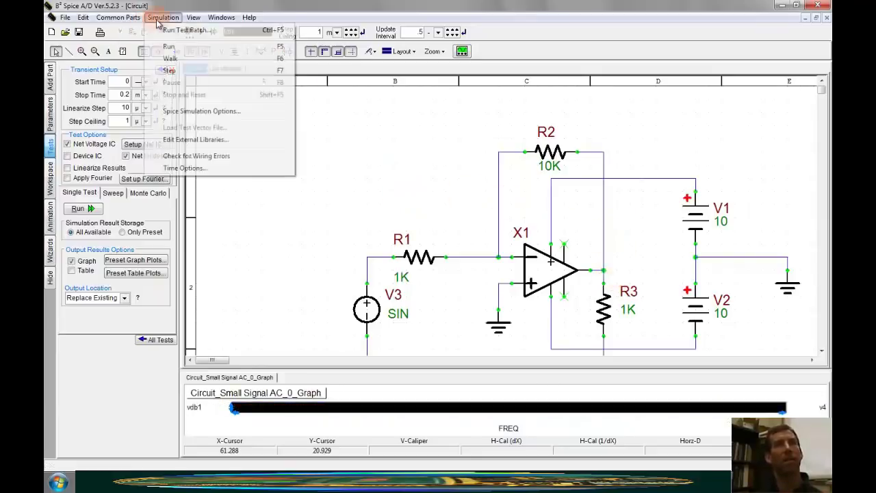
Place plain voltage probes on the op amp's output node and on the input node between V3 and R1
{"action": "mouse_move", "coordinate": [132, 22]}
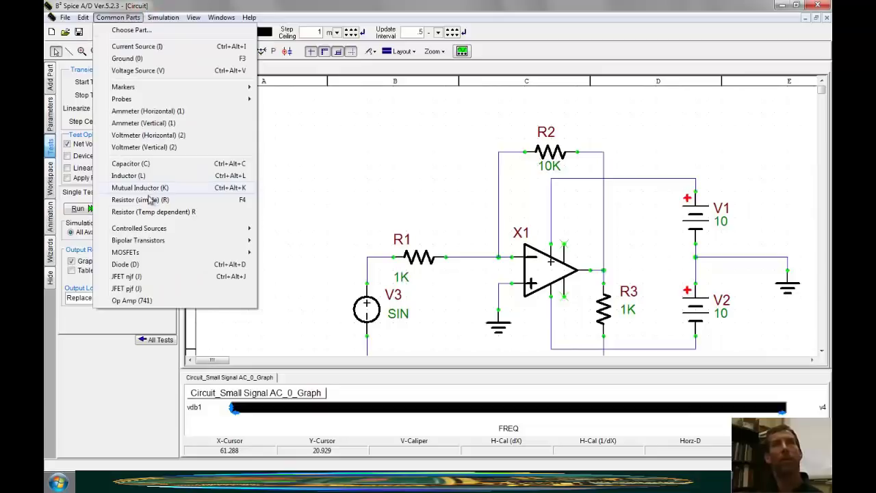
{"action": "mouse_move", "coordinate": [210, 101]}
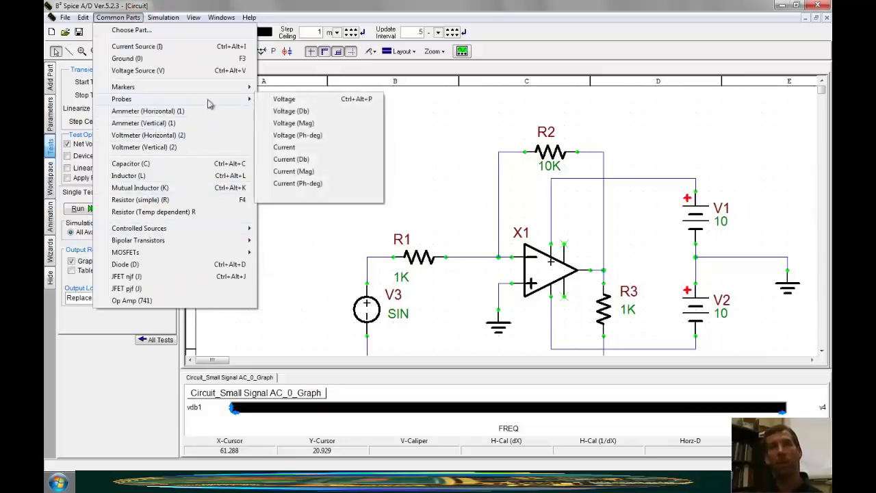
{"action": "left_click", "coordinate": [291, 100]}
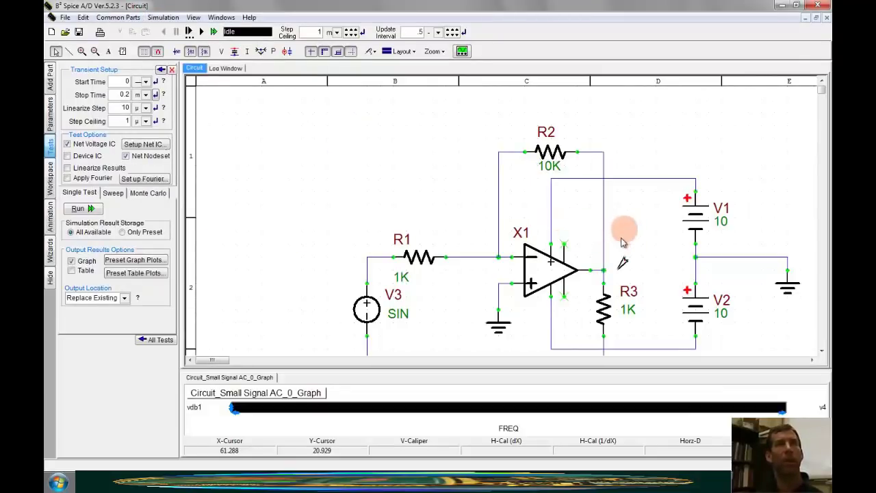
{"action": "left_click", "coordinate": [606, 267]}
{"action": "left_click", "coordinate": [118, 17]}
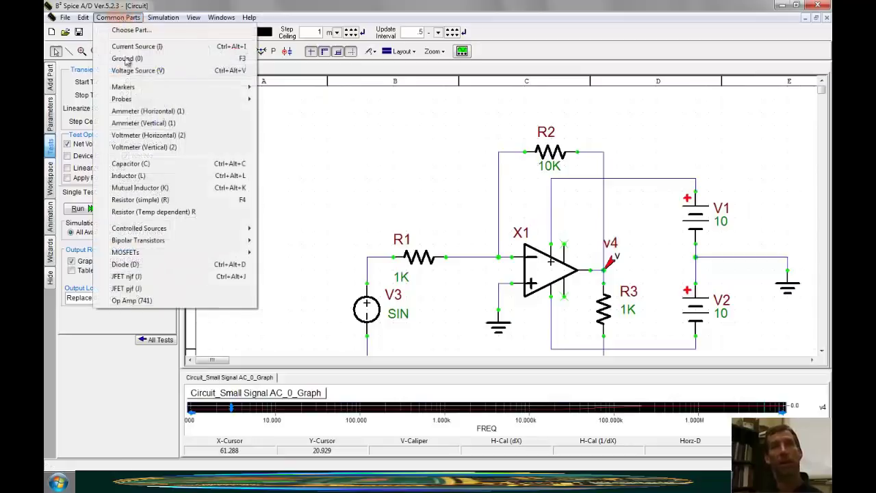
{"action": "mouse_move", "coordinate": [161, 101]}
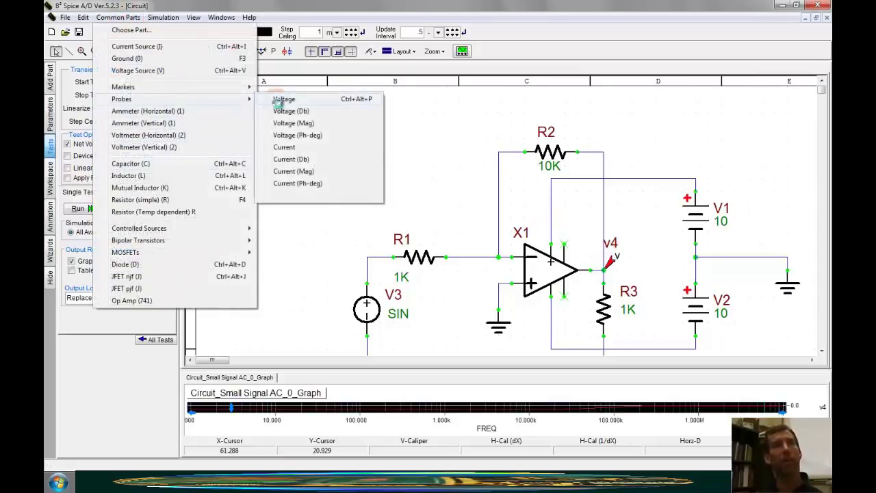
{"action": "left_click", "coordinate": [279, 102]}
{"action": "left_click", "coordinate": [369, 255]}
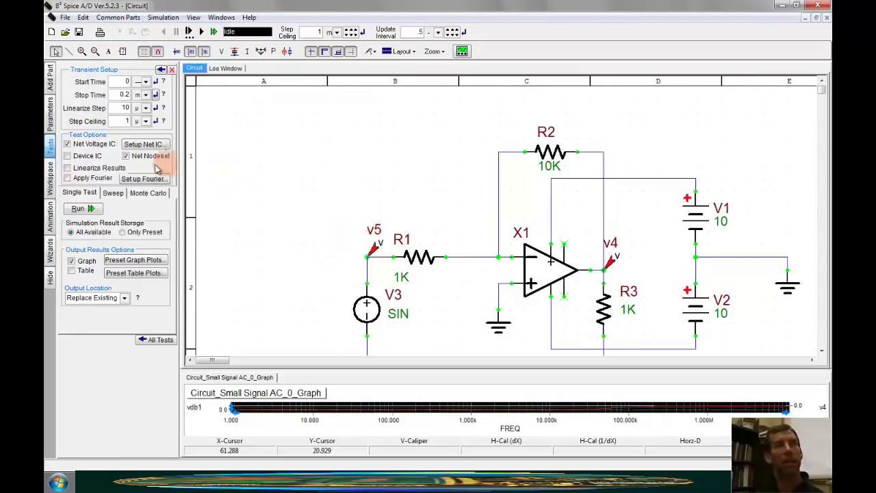
Run the transient test and enlarge the graph pane to show the full waveforms
{"action": "left_click", "coordinate": [80, 210]}
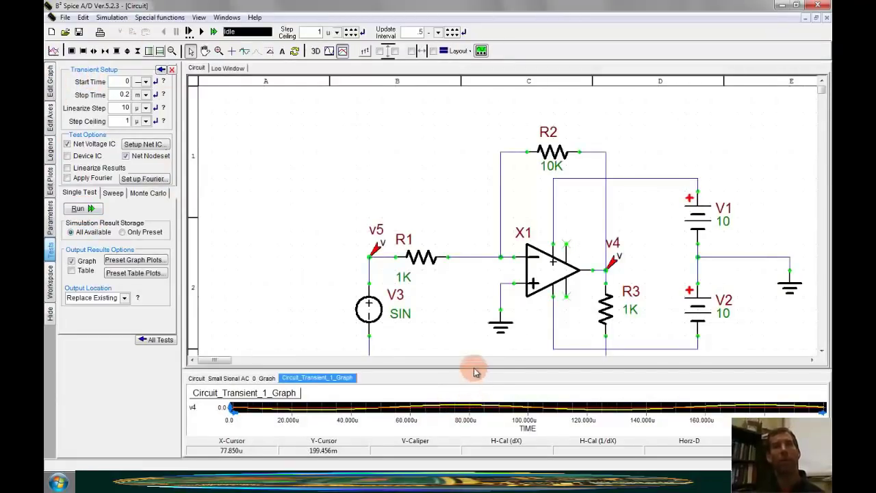
{"action": "left_click_drag", "start_coordinate": [474, 370], "coordinate": [462, 233]}
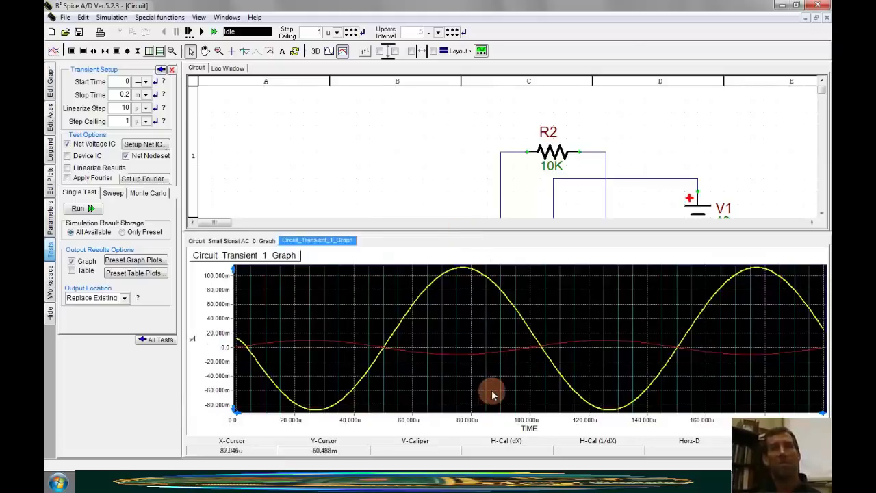